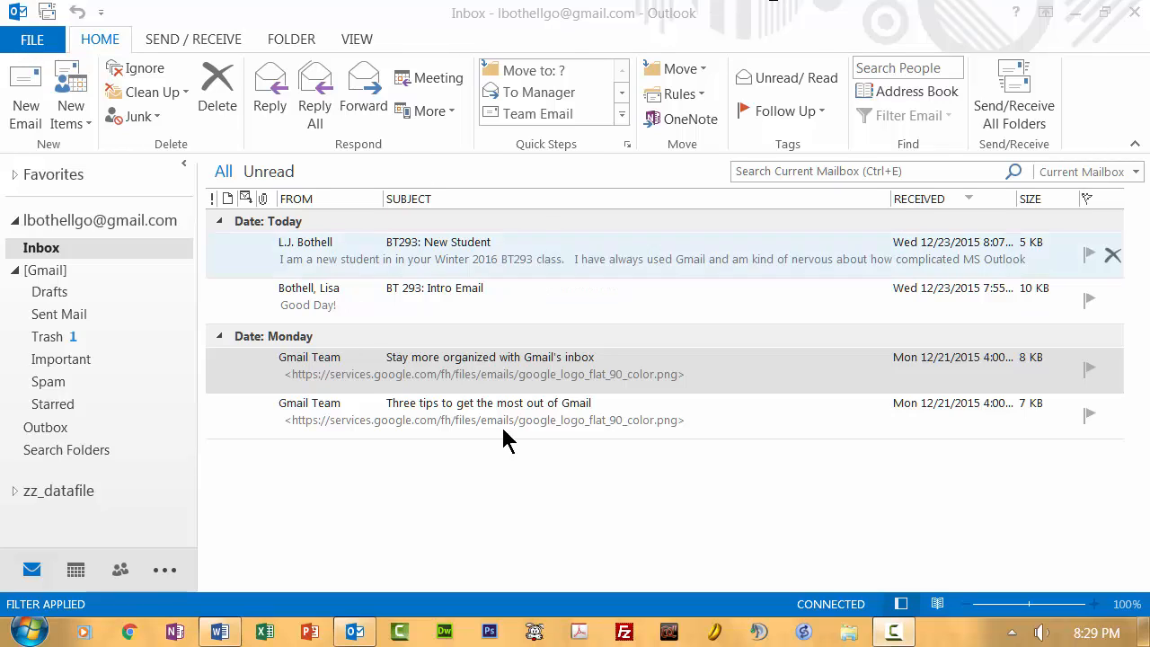
- Open the Outlook Options and look through the Calendar, People, Tasks and General settings
left_click(32, 40)
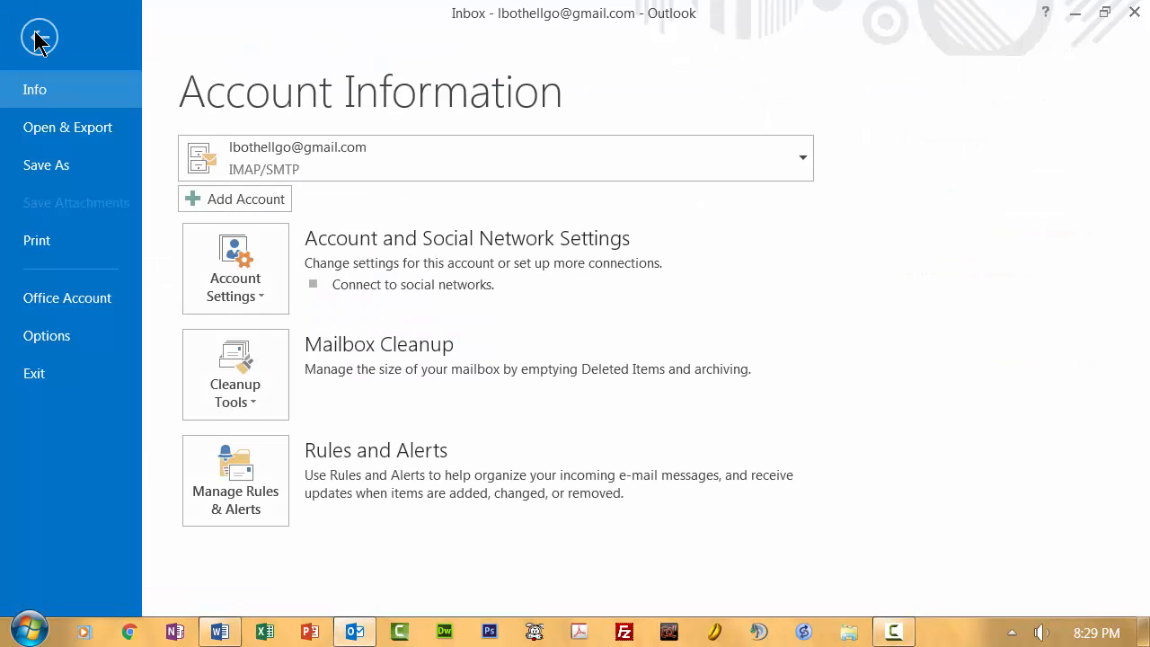
left_click(51, 343)
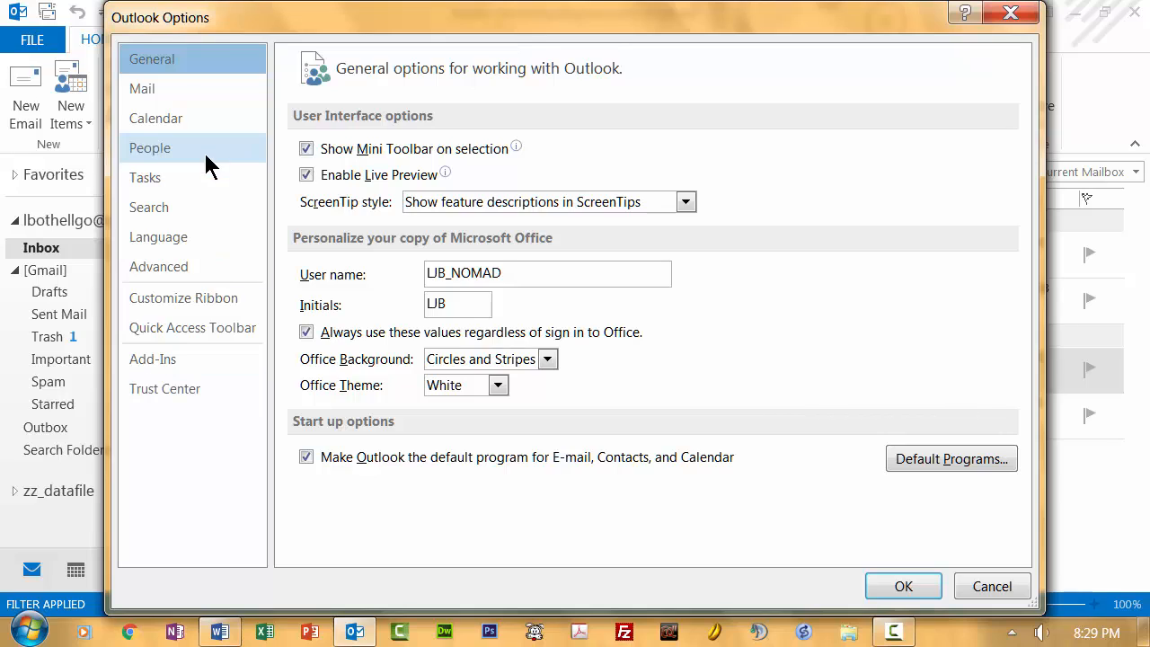
left_click(155, 121)
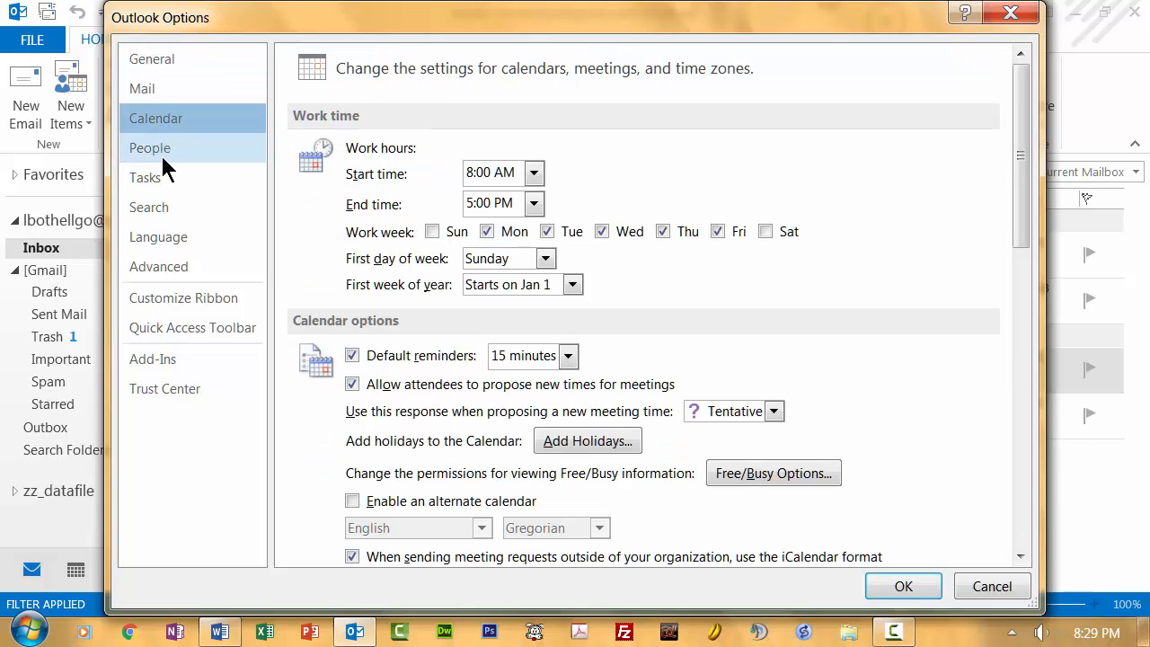
left_click(159, 150)
left_click(151, 180)
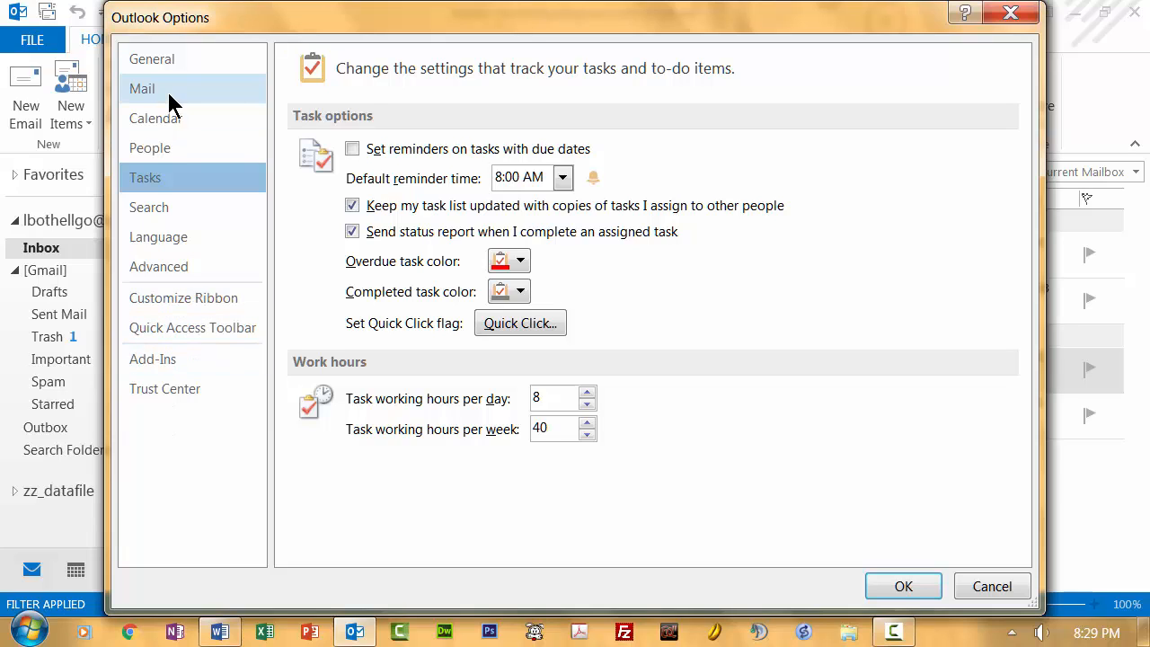
left_click(159, 63)
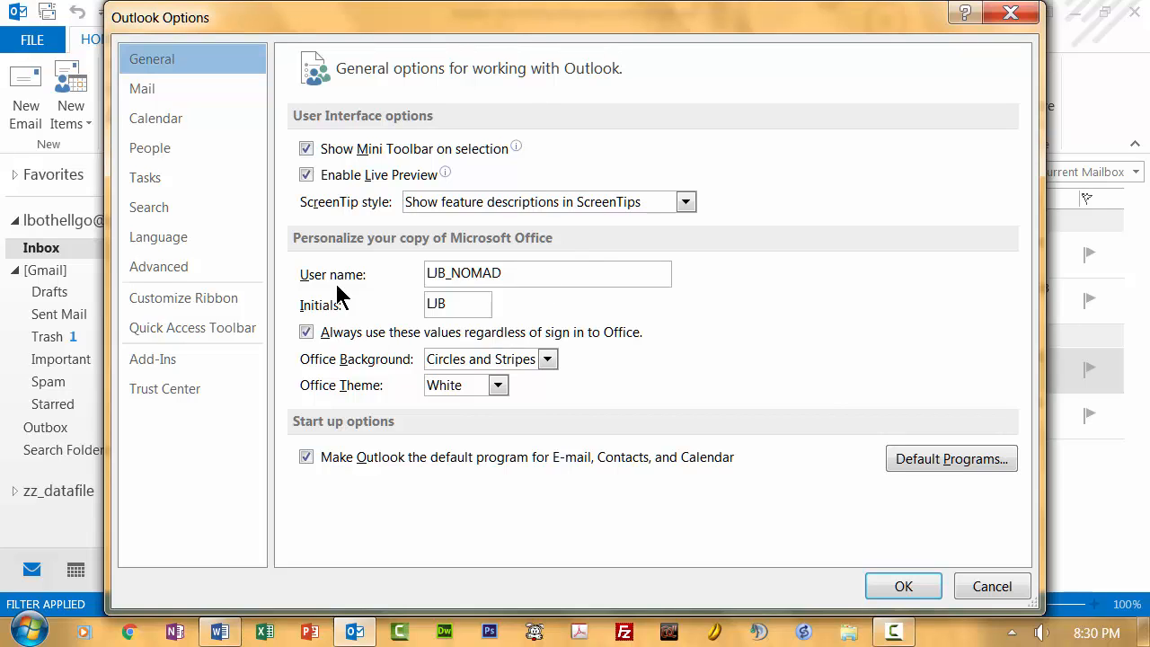
- Show the Mail settings and review the formats available for composing messages
left_click(144, 95)
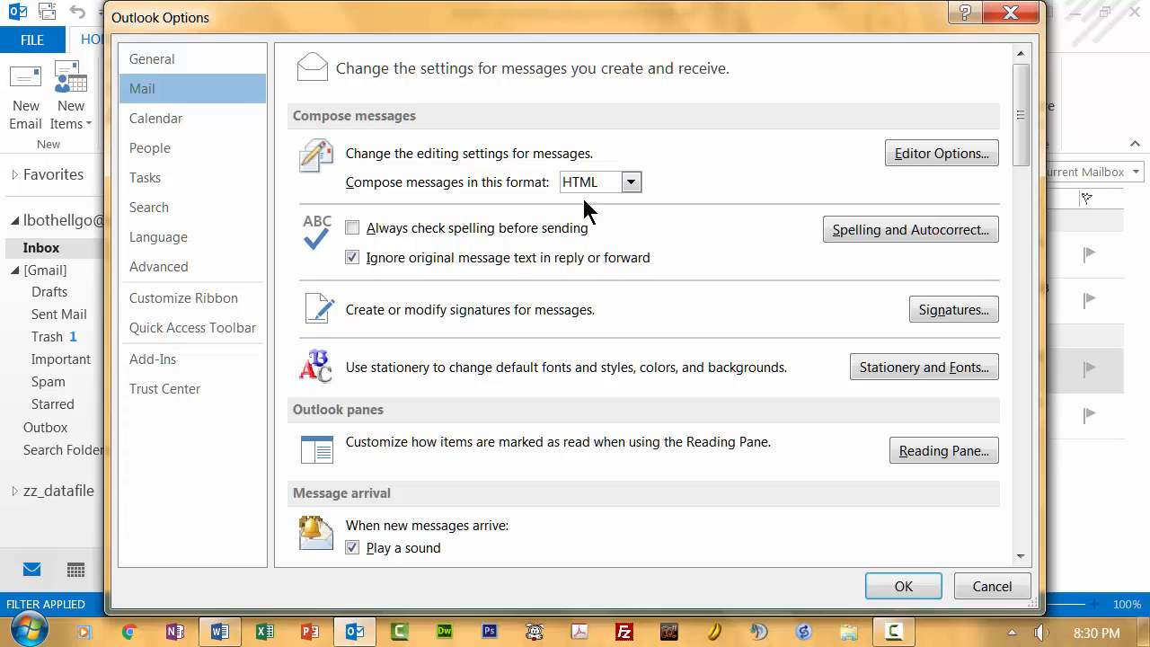
left_click(631, 183)
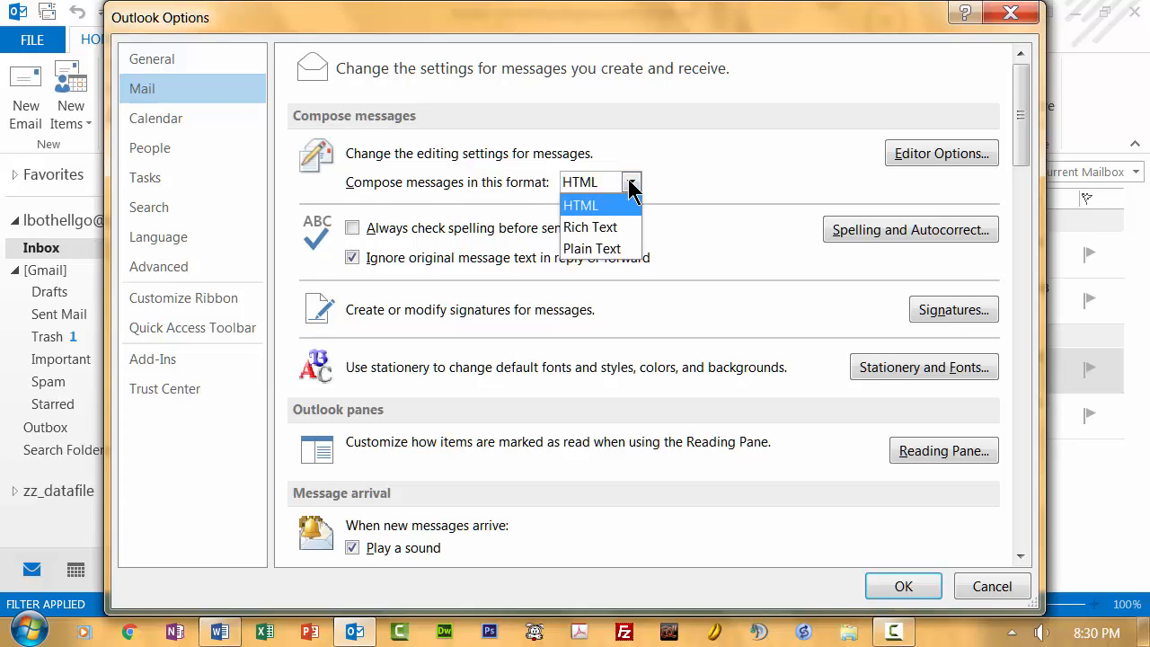
left_click(632, 184)
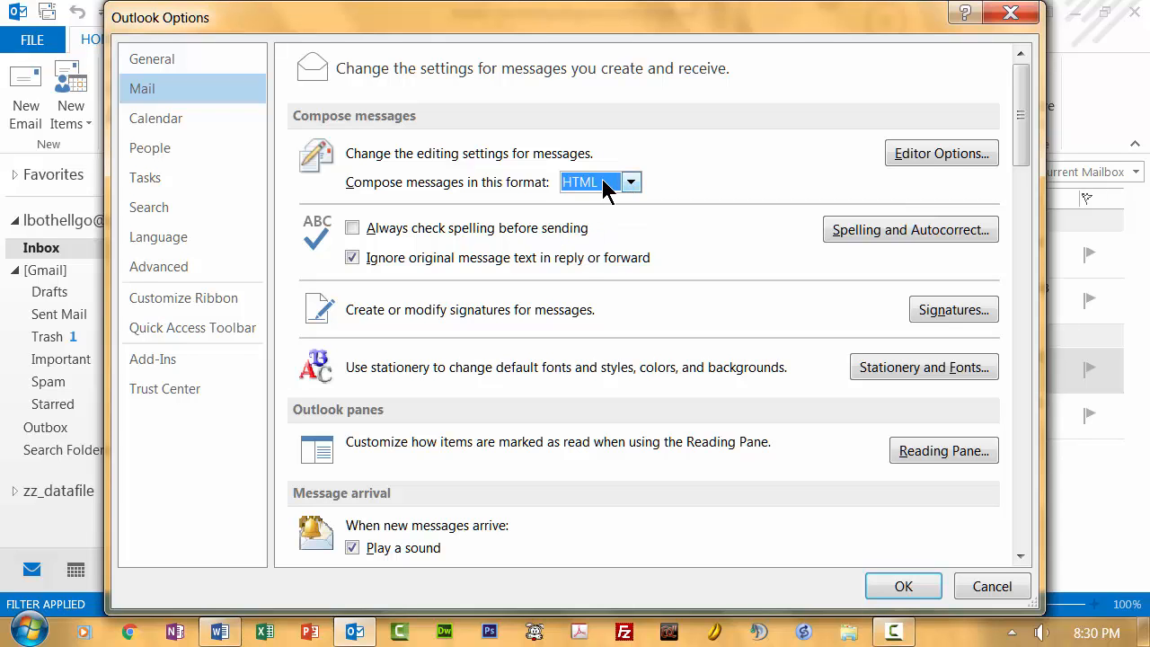
- Open the Editor Options and enable marking grammar errors as you type in the Outlook proofing settings
left_click(942, 153)
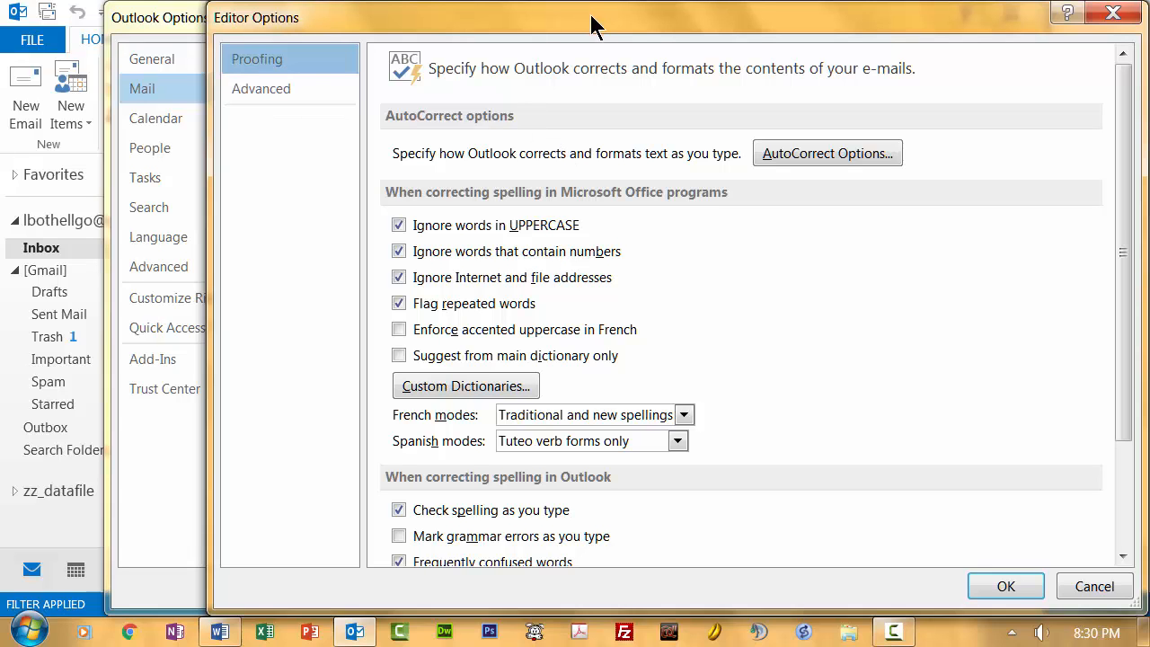
left_click_drag(602, 24, 565, 27)
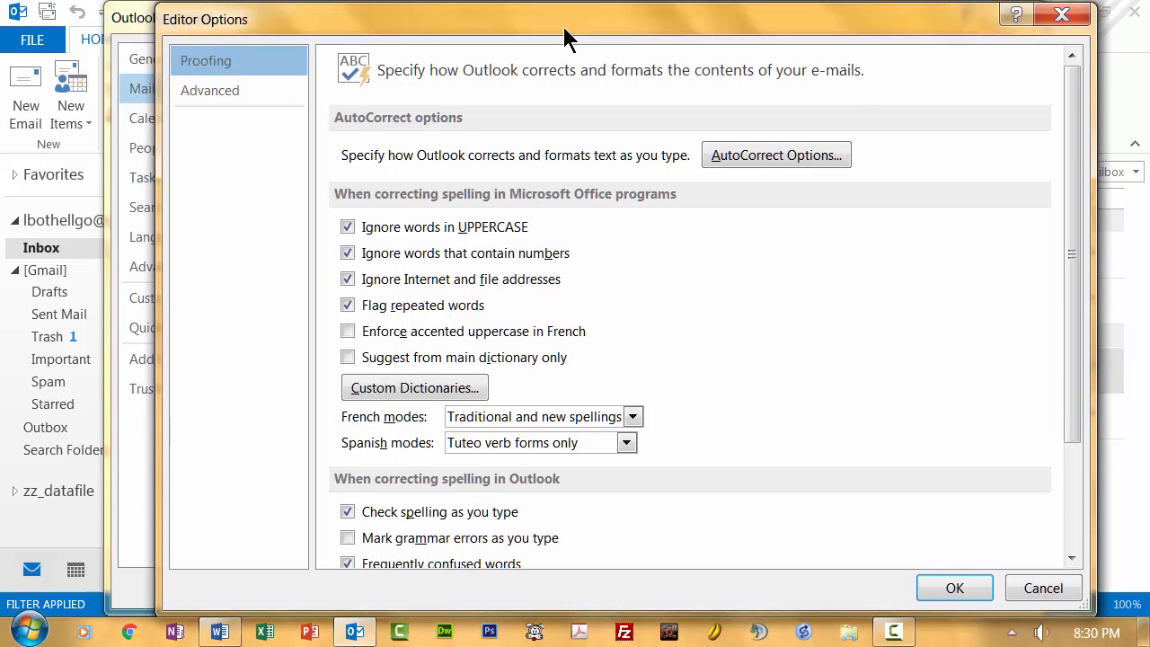
left_click_drag(1074, 144, 1070, 174)
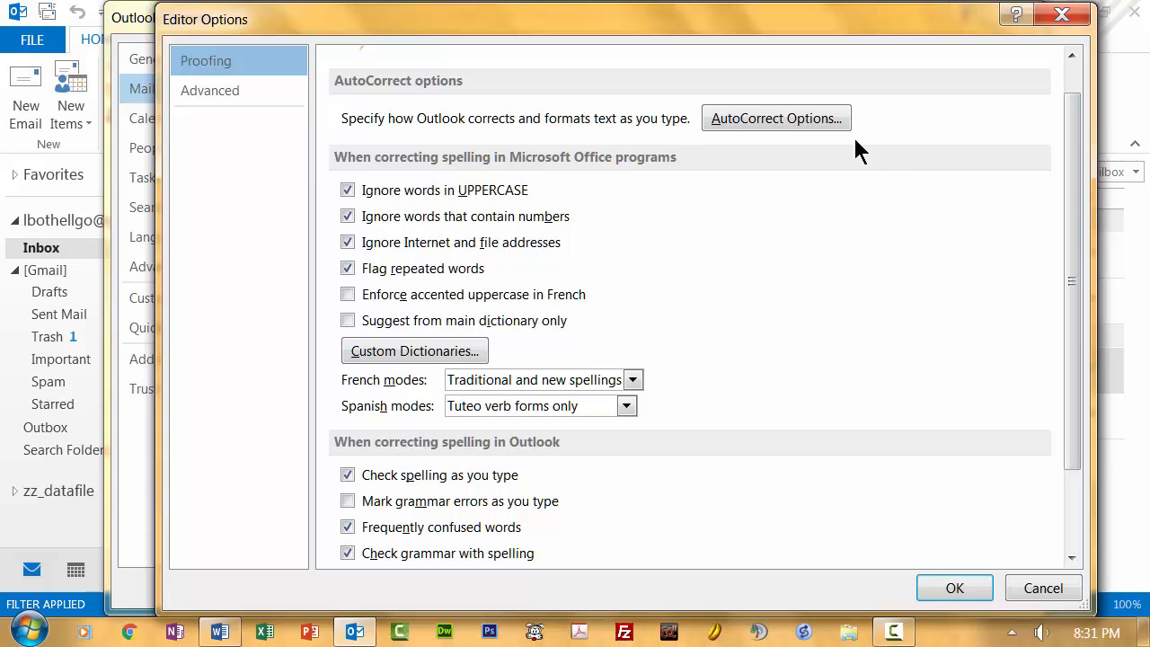
left_click_drag(1073, 147, 1072, 109)
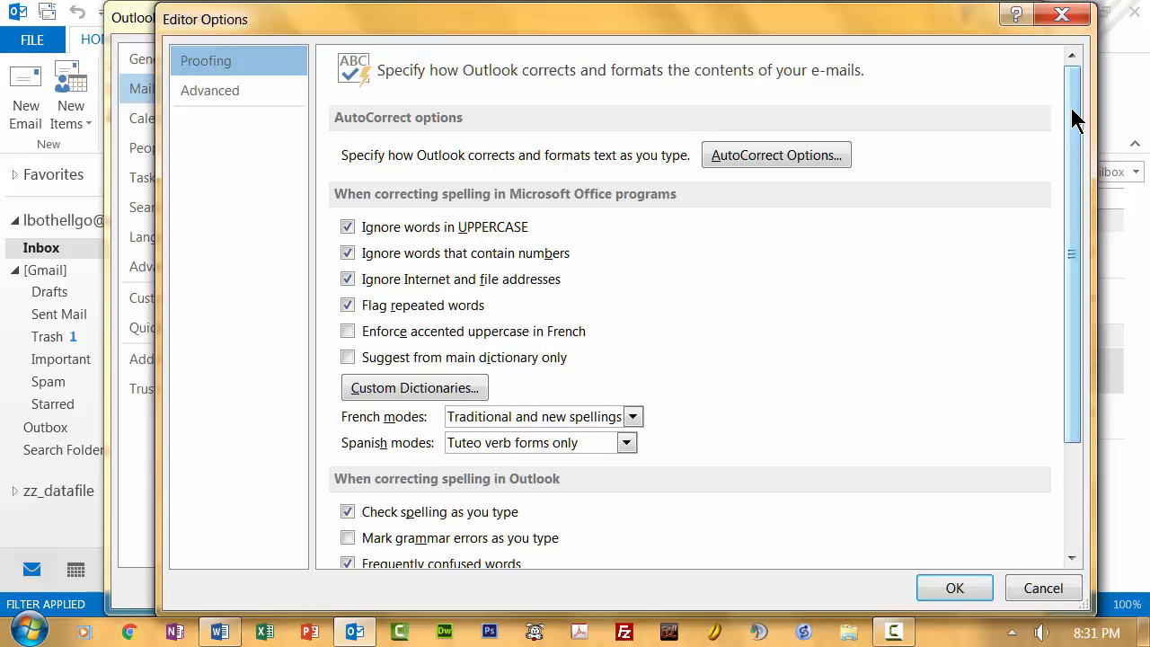
left_click_drag(1076, 121, 773, 129)
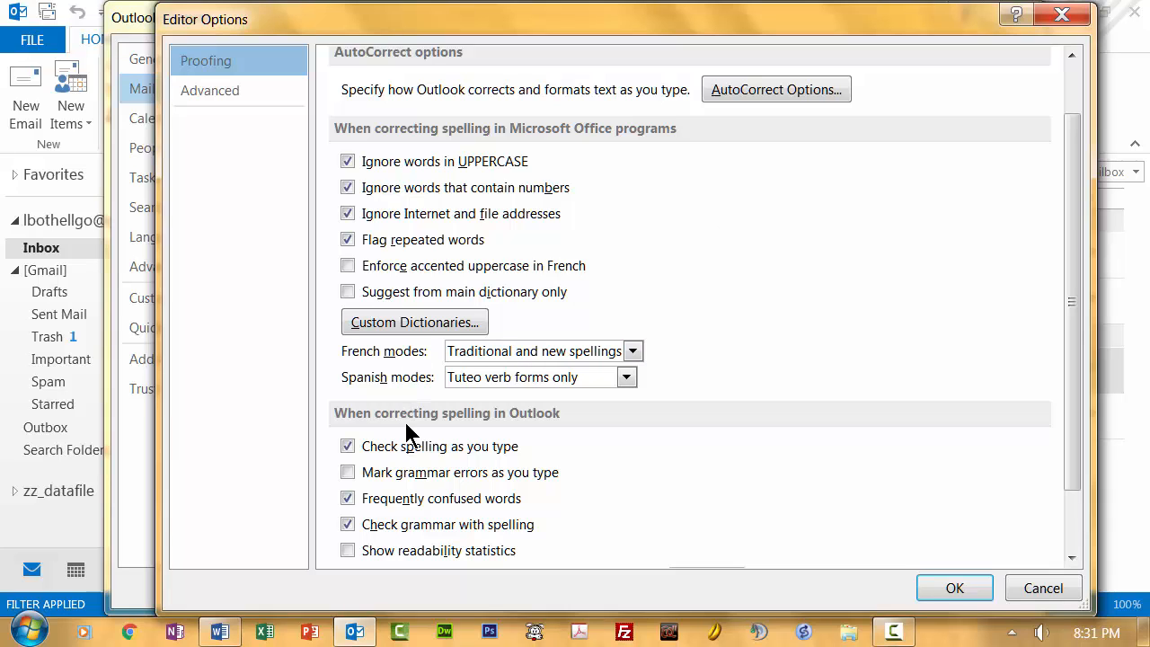
left_click_drag(1075, 305, 1066, 405)
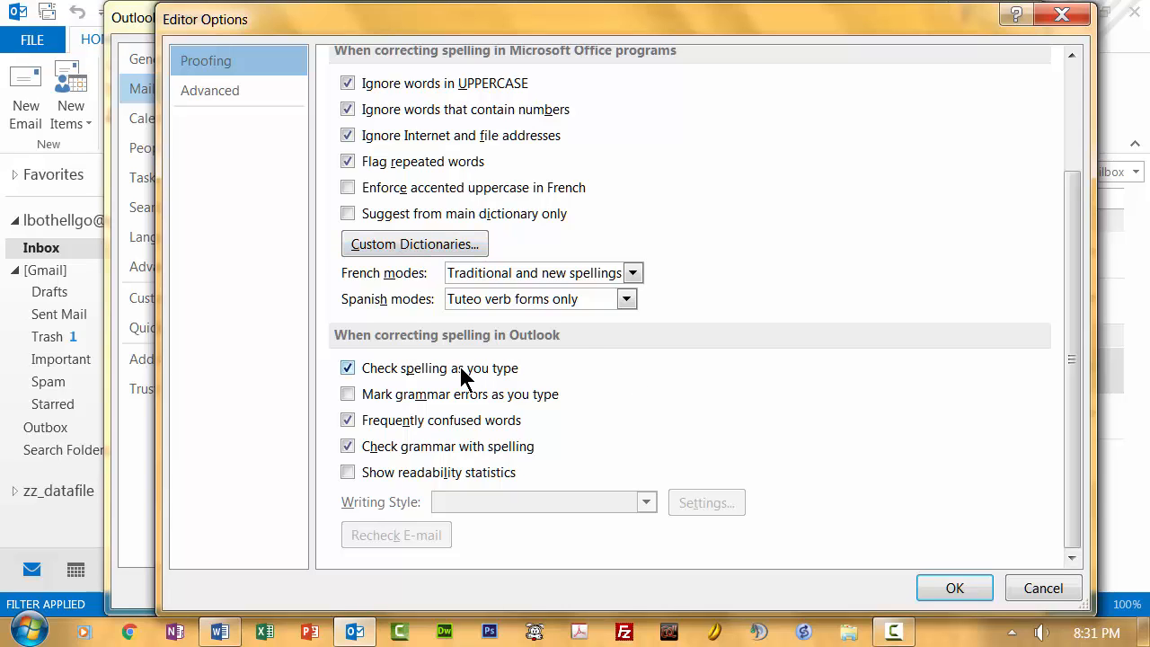
left_click(348, 395)
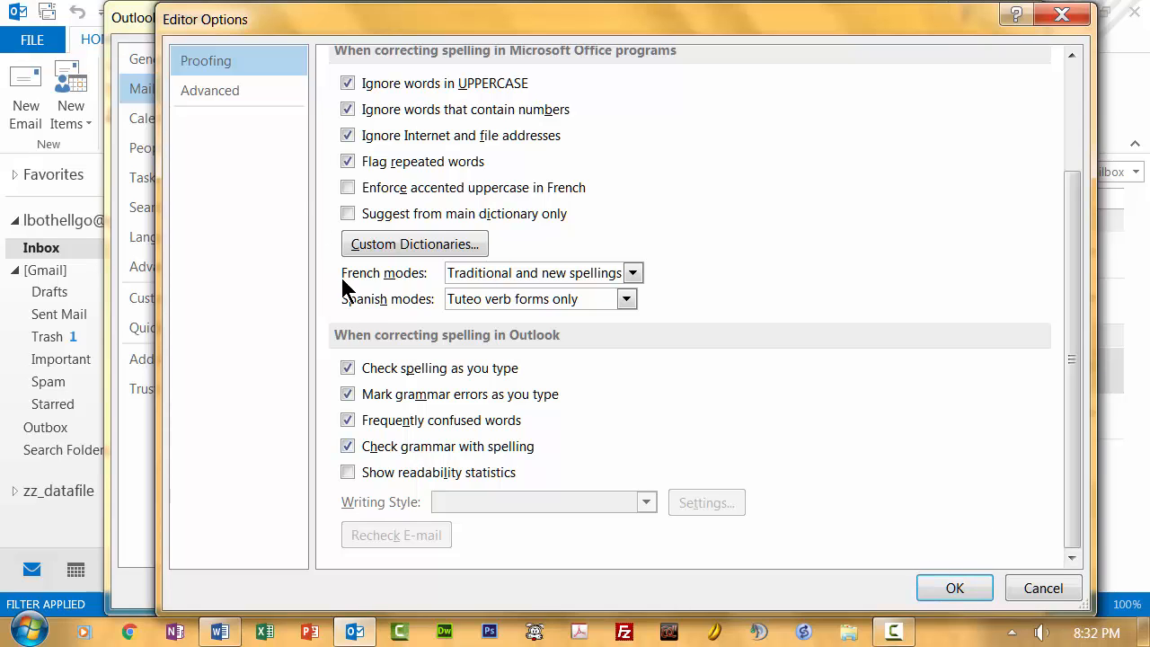
- Set pasting from other programs to Keep Text Only in the advanced editor options, and enable always checking spelling before sending
left_click(208, 93)
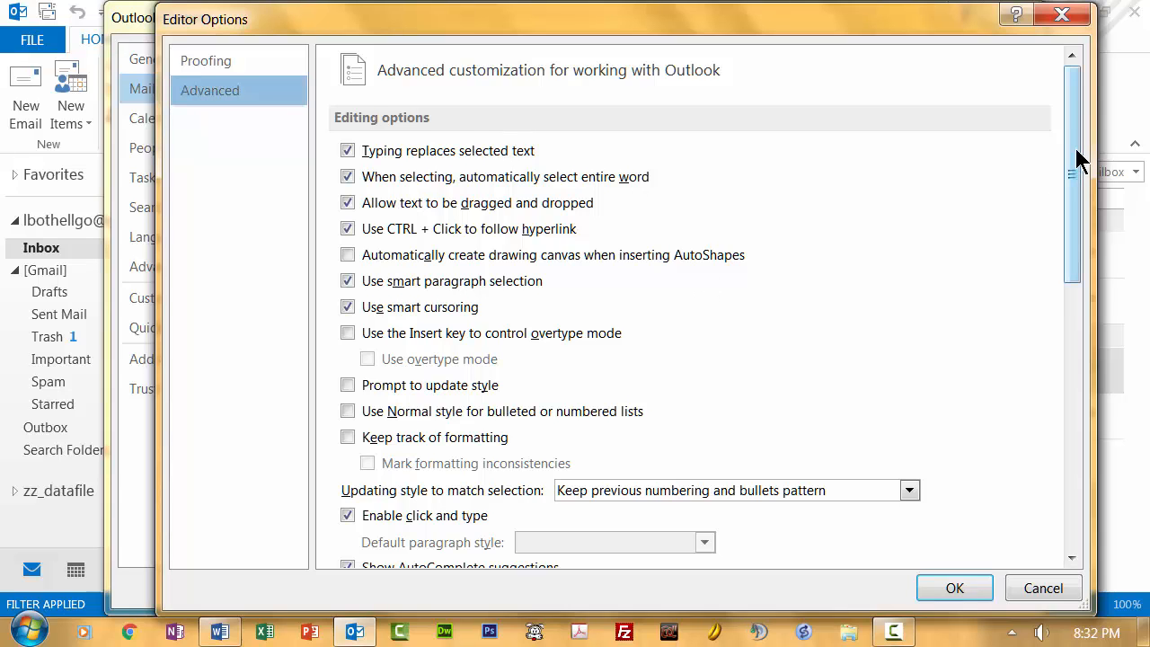
left_click_drag(1073, 159, 1069, 375)
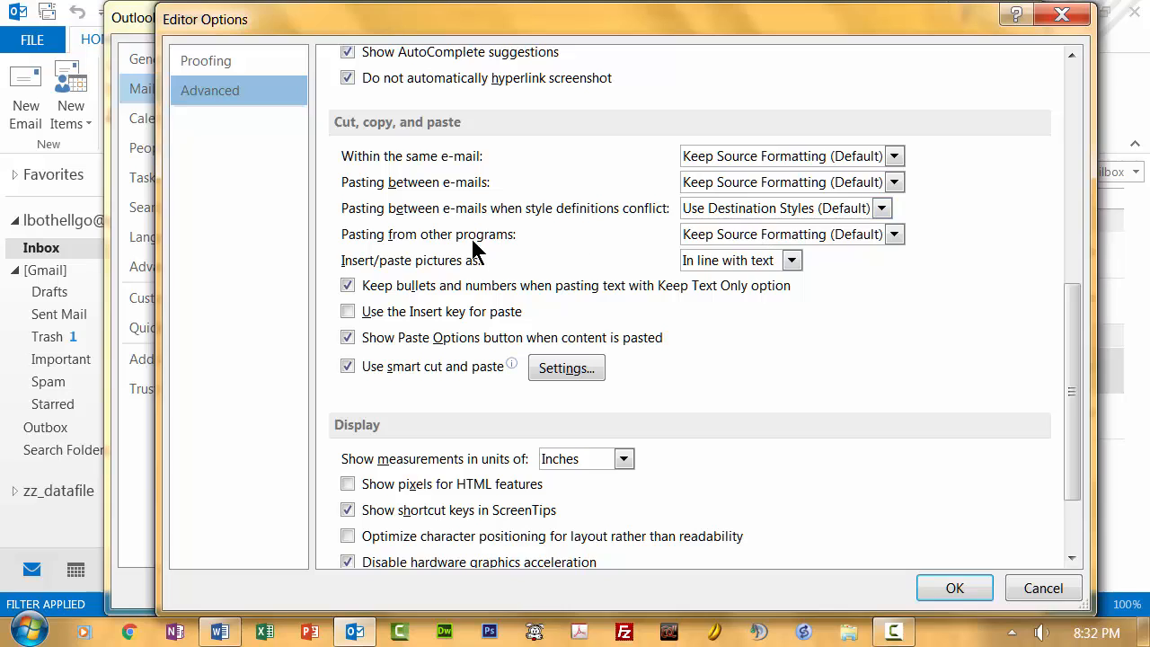
left_click(895, 235)
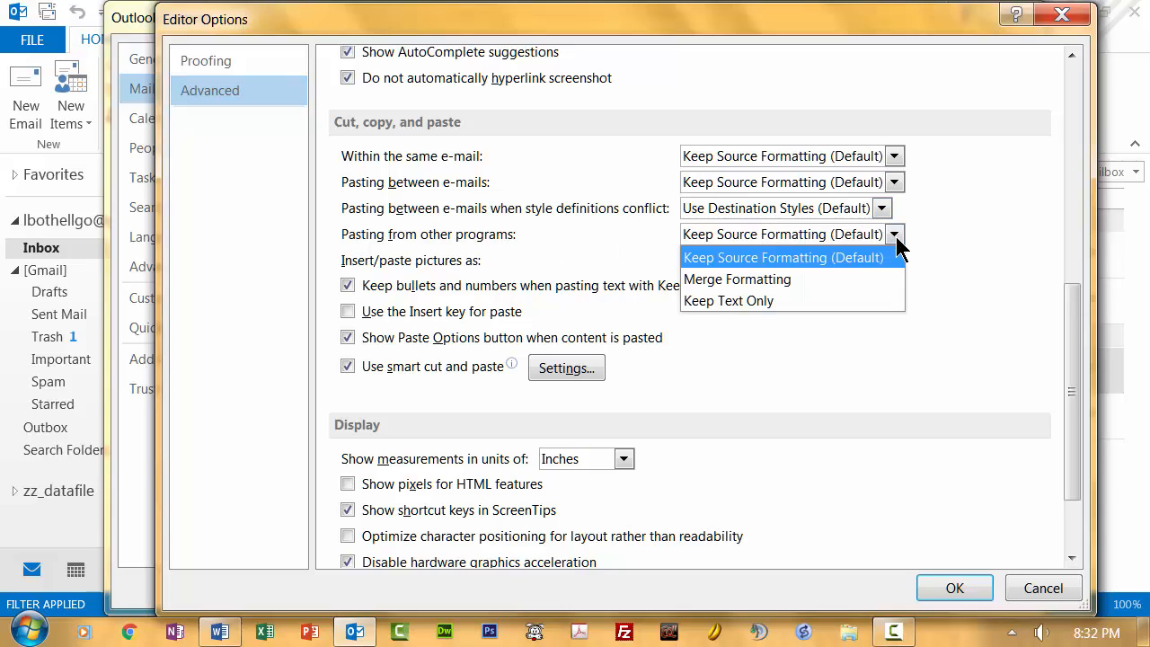
left_click(821, 300)
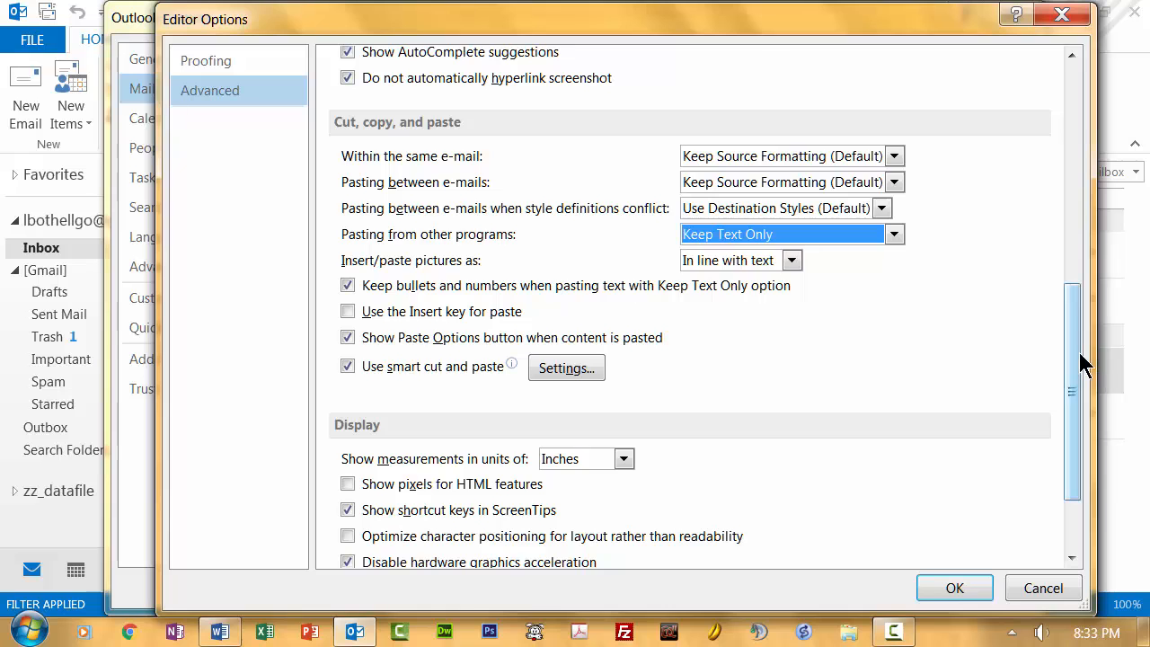
left_click_drag(1083, 364, 1078, 108)
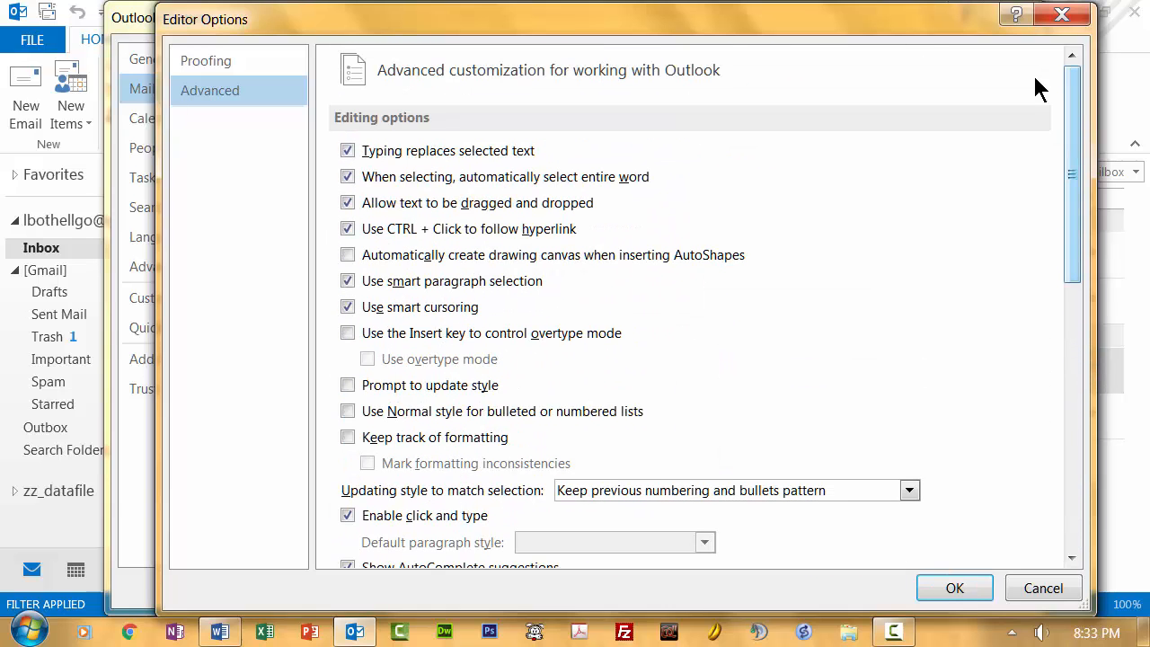
left_click(954, 588)
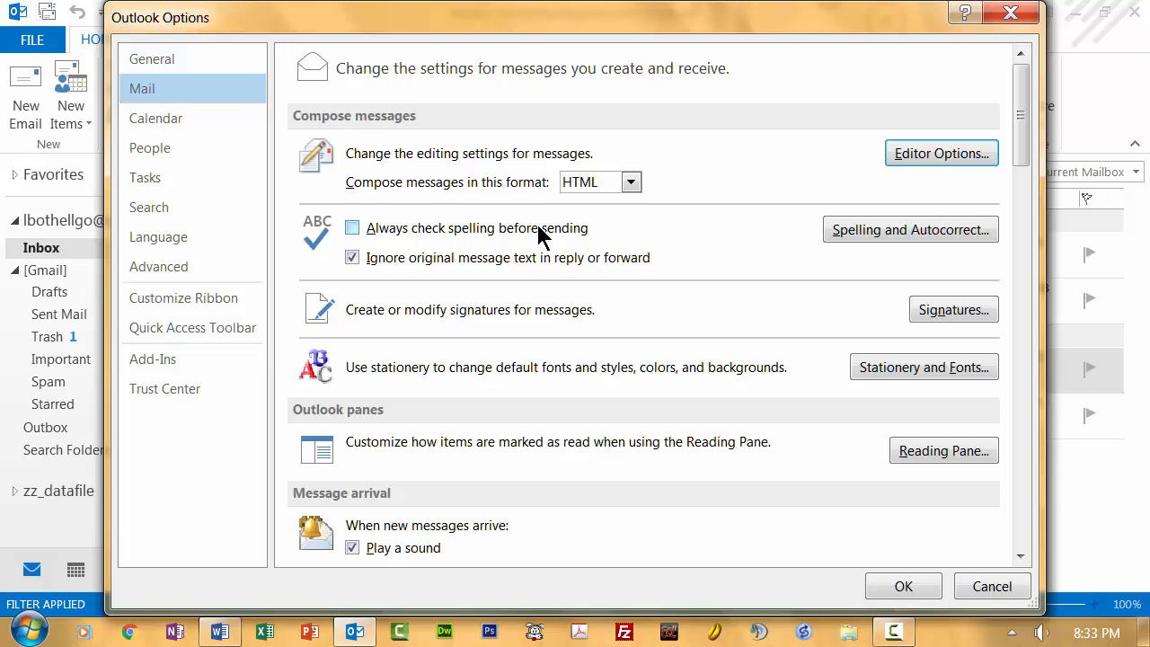
left_click(353, 230)
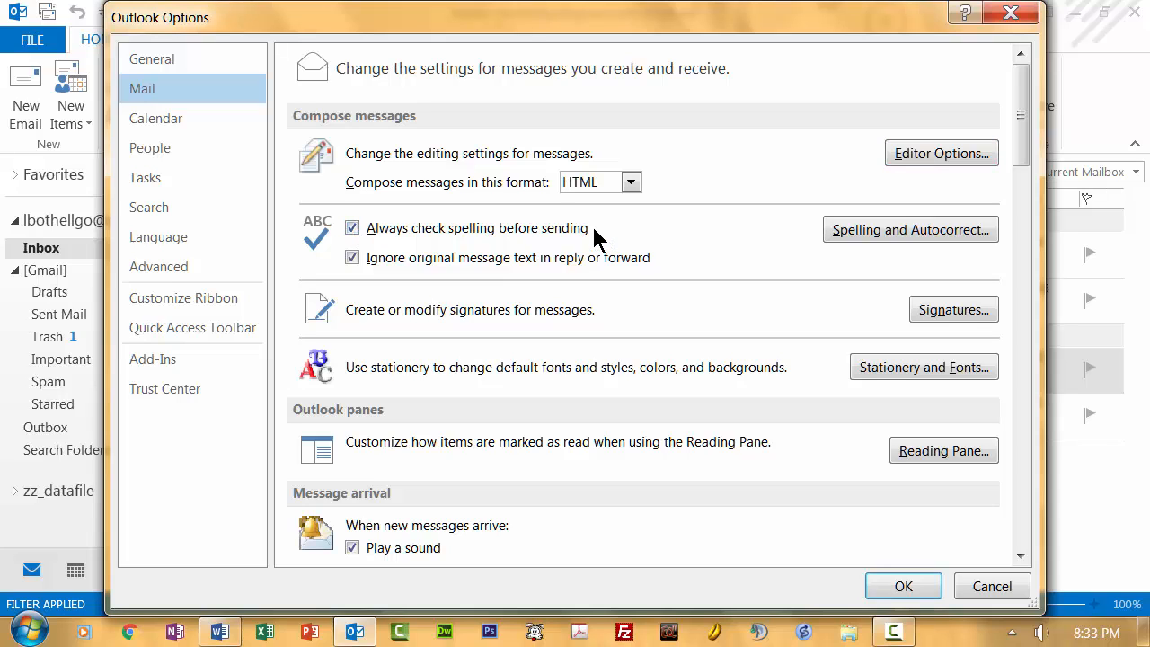
- Configure the Reading Pane to mark items as read when viewed, after a wait of 3 seconds
left_click_drag(1024, 147, 1027, 175)
scroll(1027, 175, "down", 1)
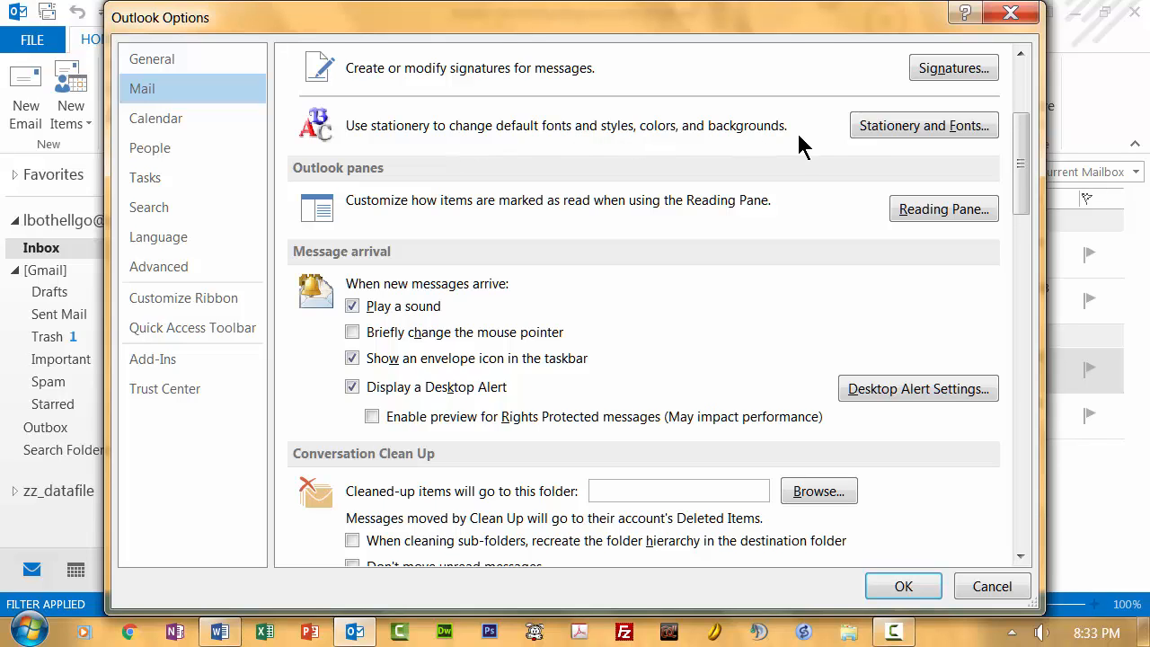
left_click_drag(1019, 162, 1021, 185)
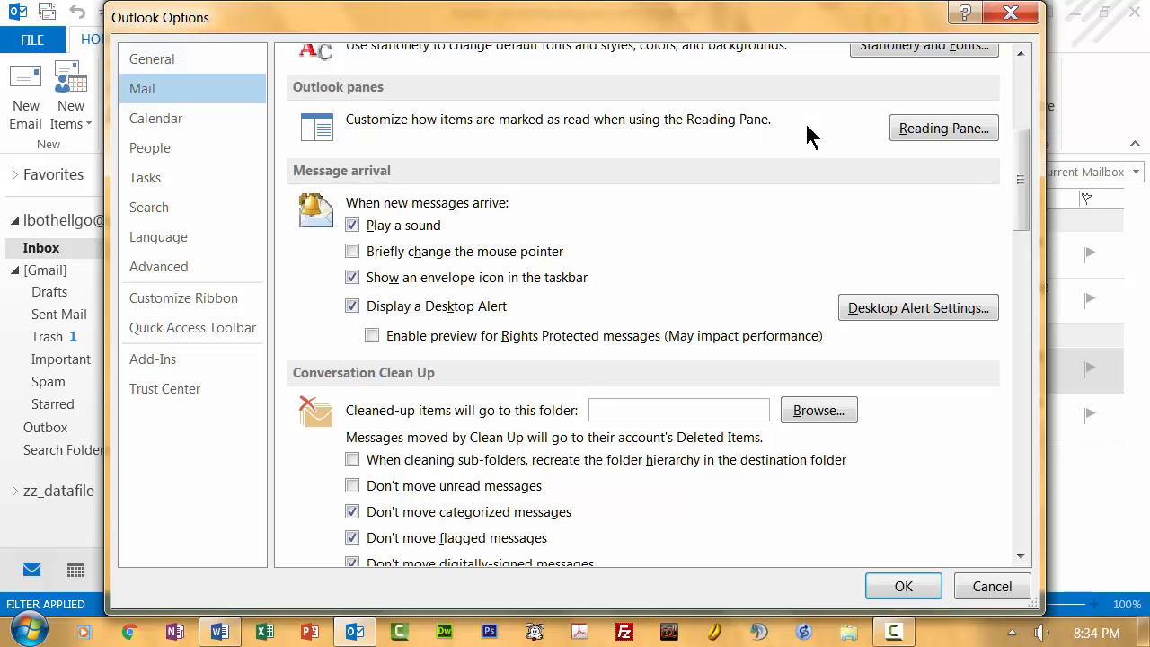
left_click(926, 126)
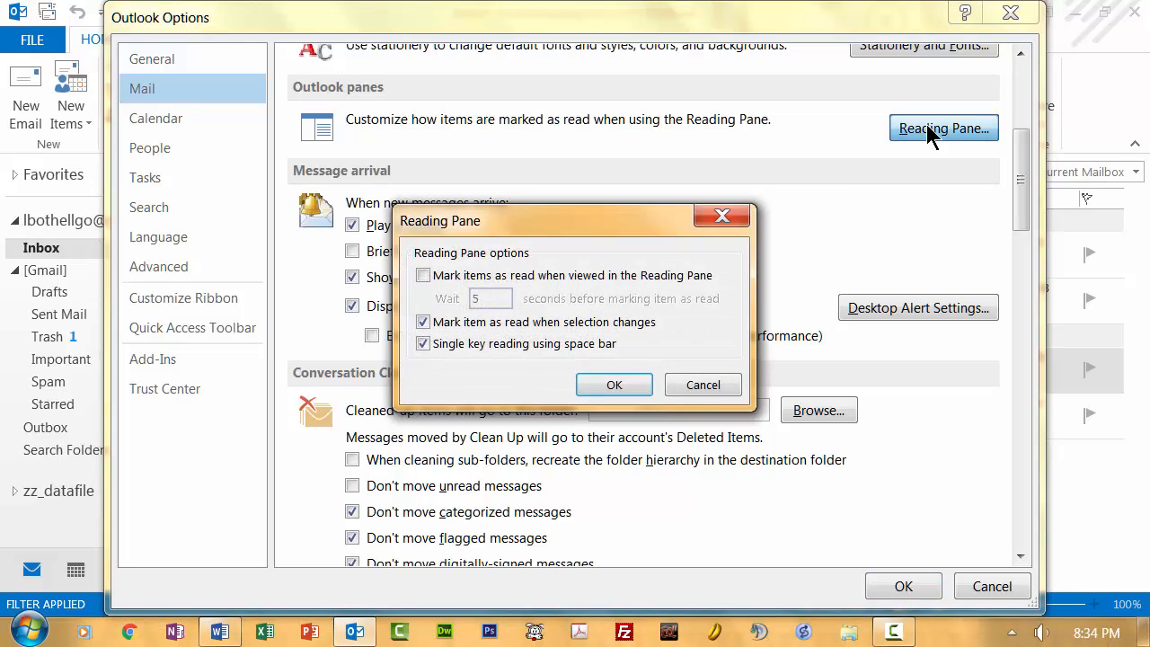
left_click(425, 277)
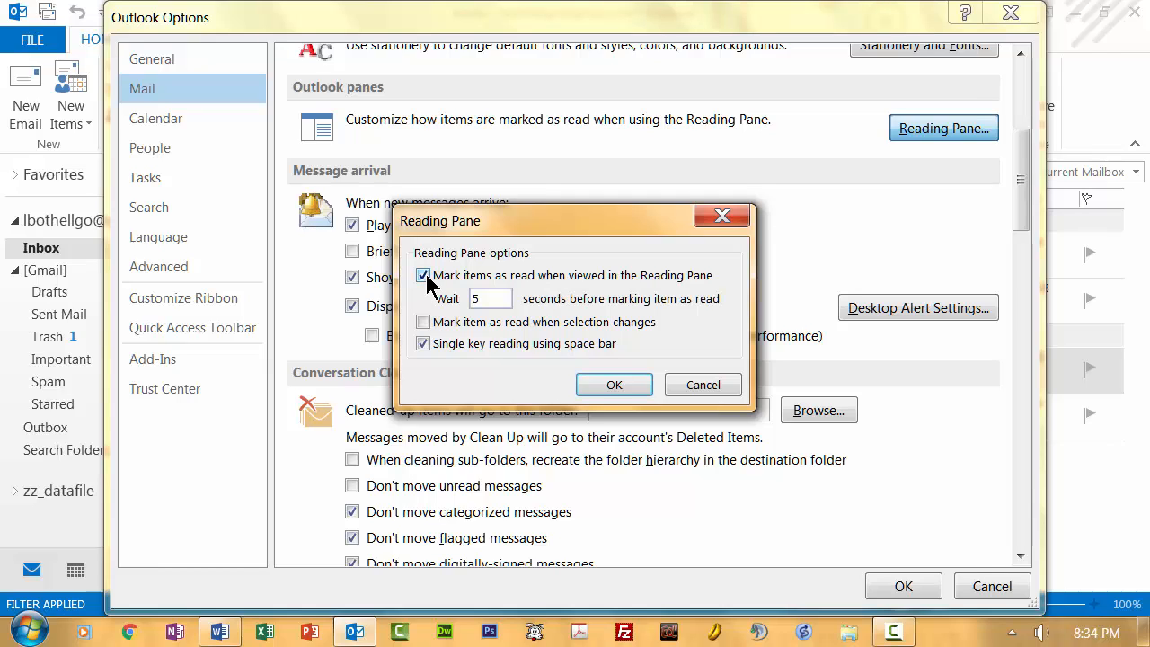
left_click_drag(493, 298, 463, 298)
type("3")
left_click(424, 323)
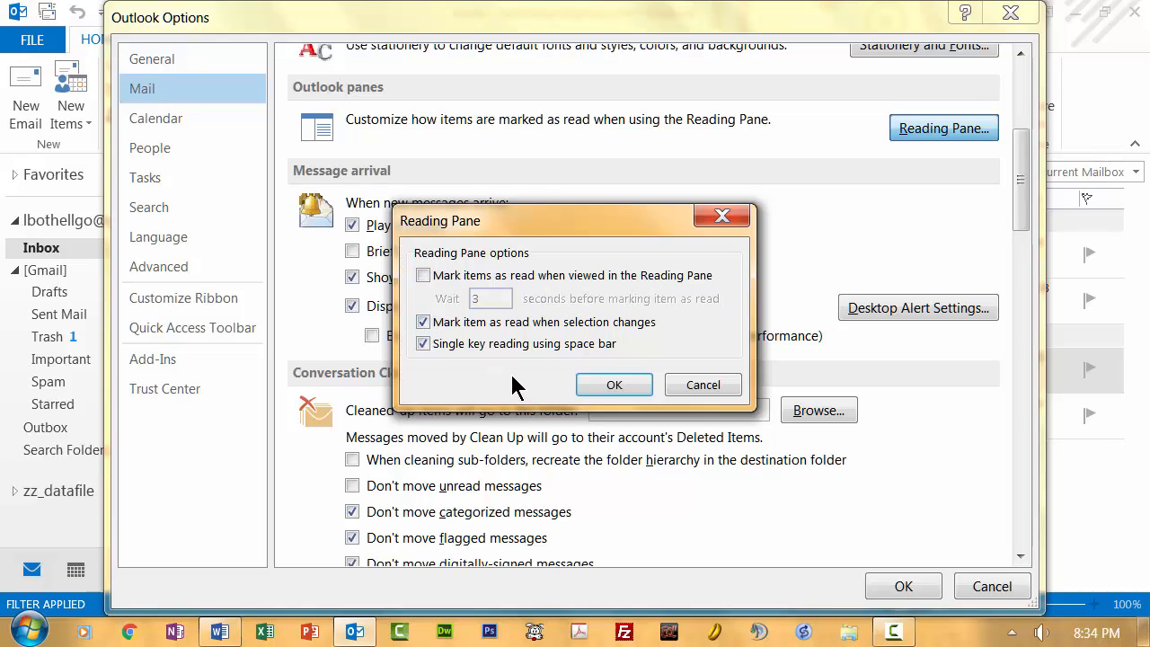
left_click(424, 276)
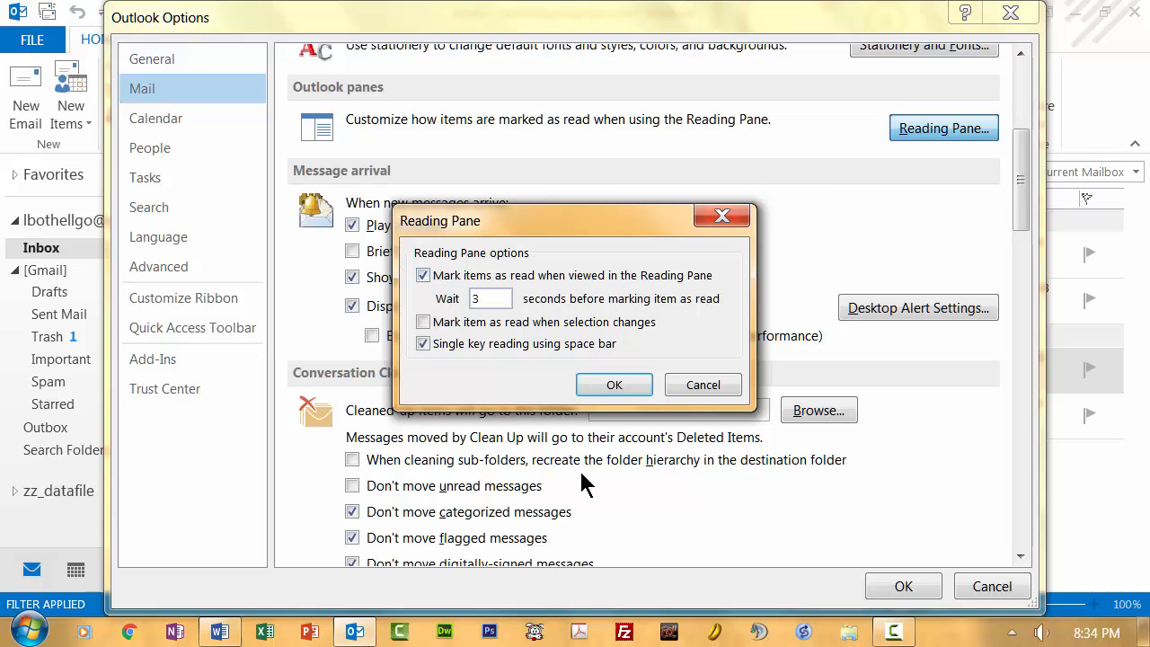
left_click(613, 384)
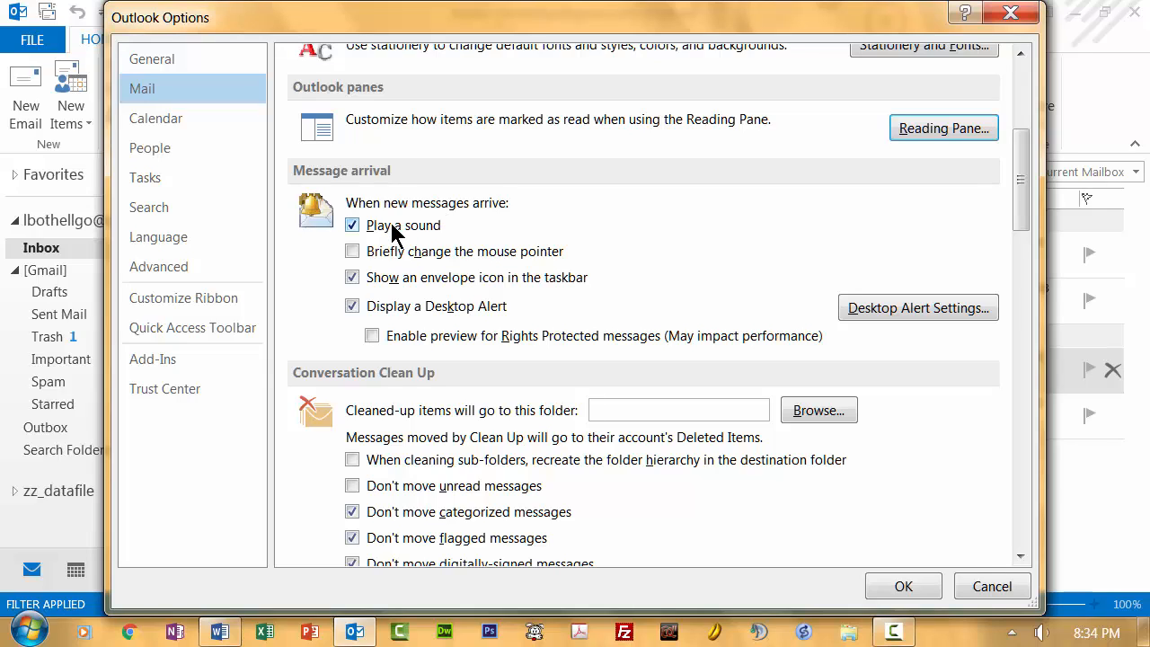
- Turn off playing a sound when new messages arrive, and open the Desktop Alert settings
left_click(351, 225)
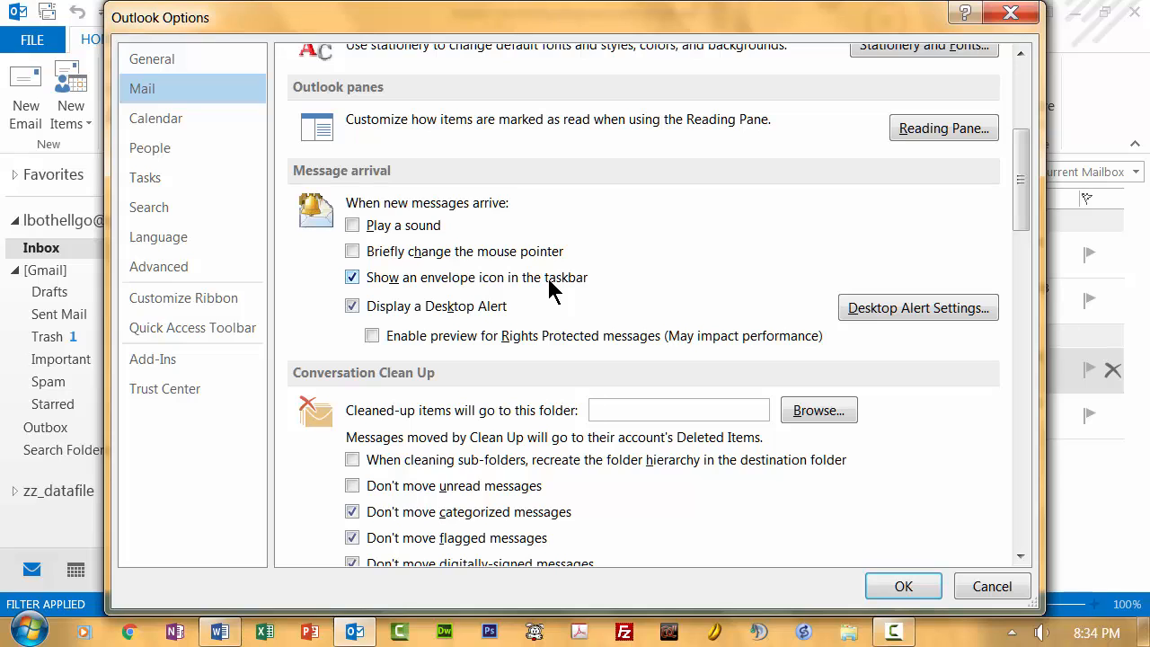
scroll(491, 281, "down", 5)
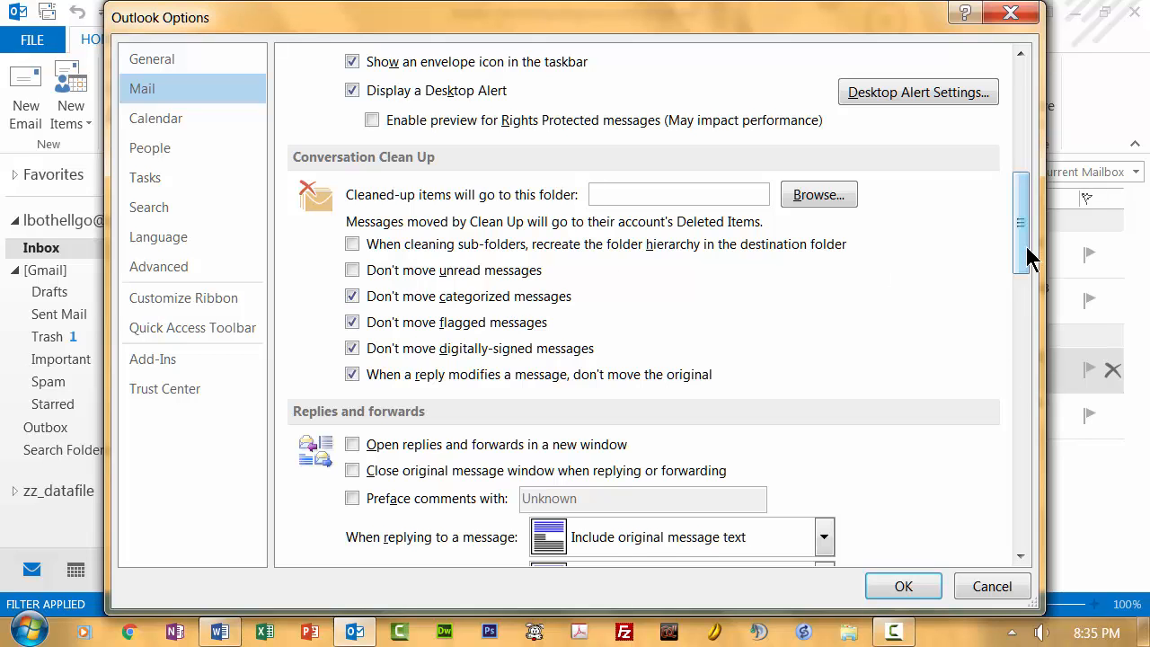
left_click_drag(1027, 251, 1021, 221)
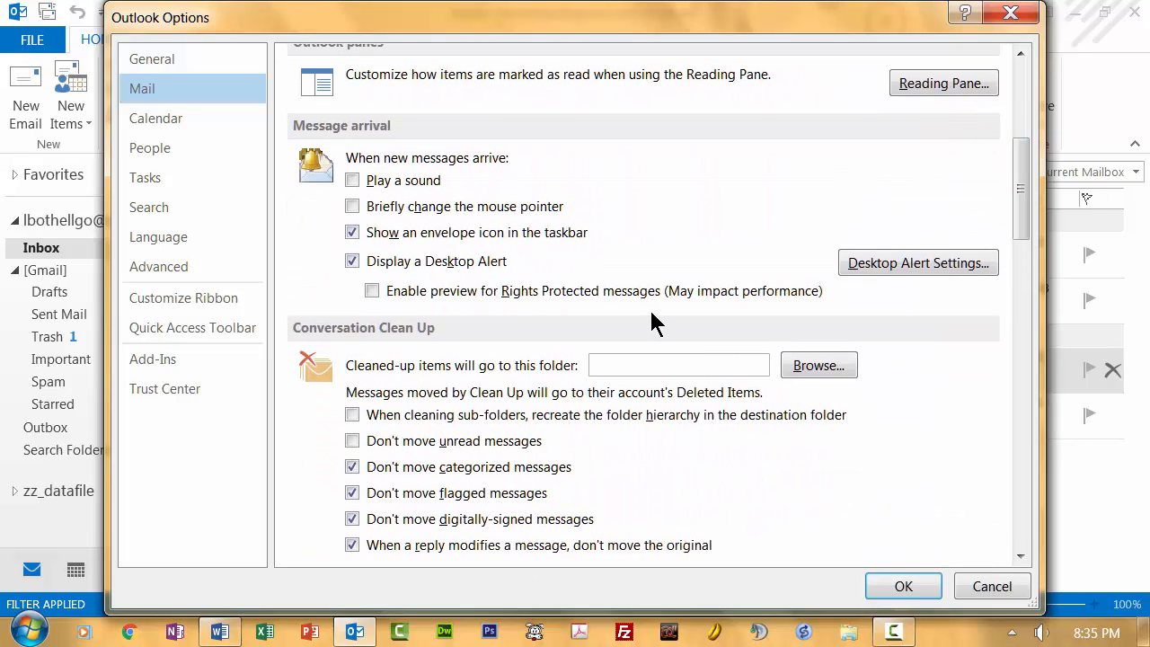
left_click(922, 264)
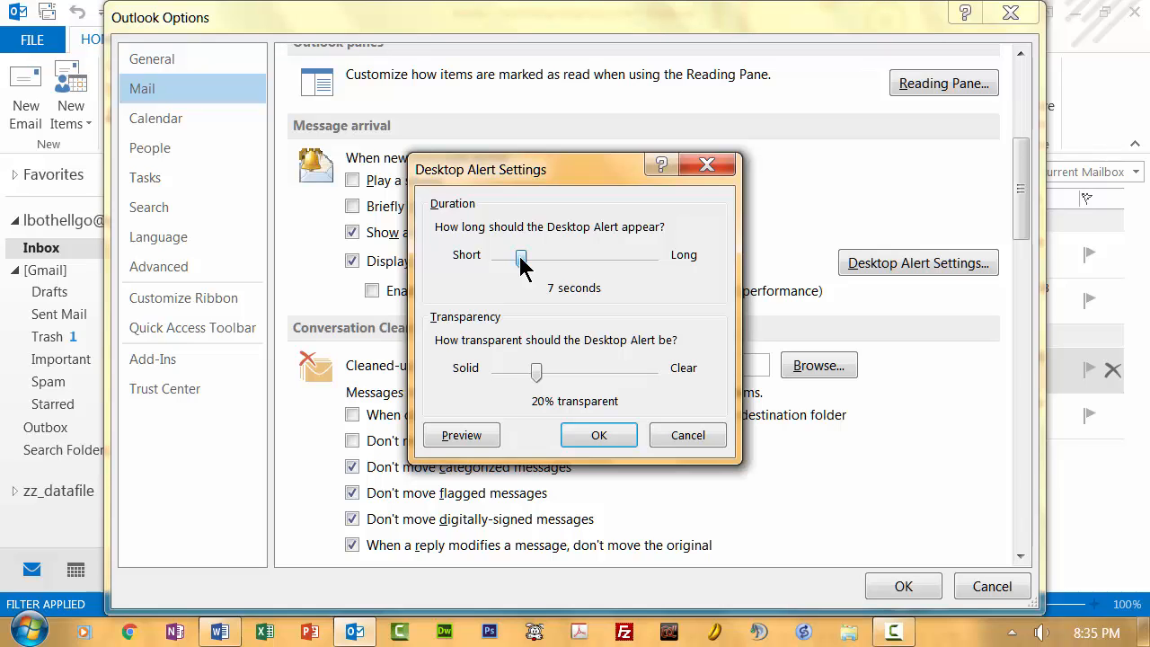
- Set the Desktop Alert to 10 seconds and 15% transparent, then preview the alert and dismiss it
mouse_move(522, 257)
left_mouse_down()
mouse_move(549, 263)
mouse_move(537, 262)
left_mouse_up()
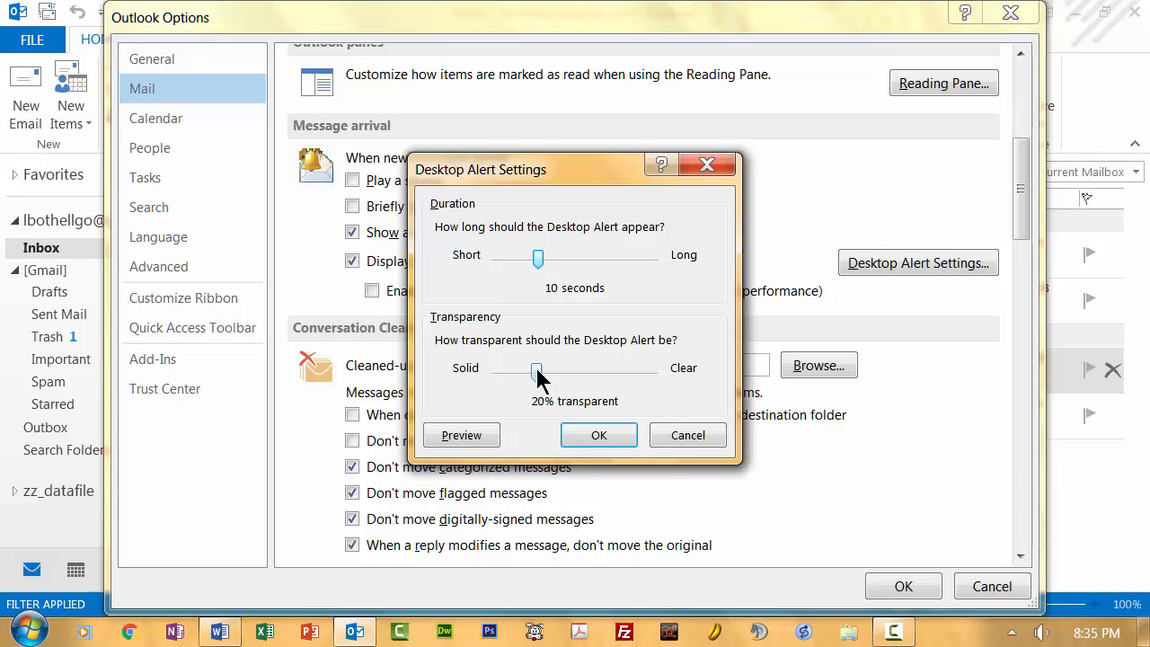
left_click_drag(537, 368, 527, 368)
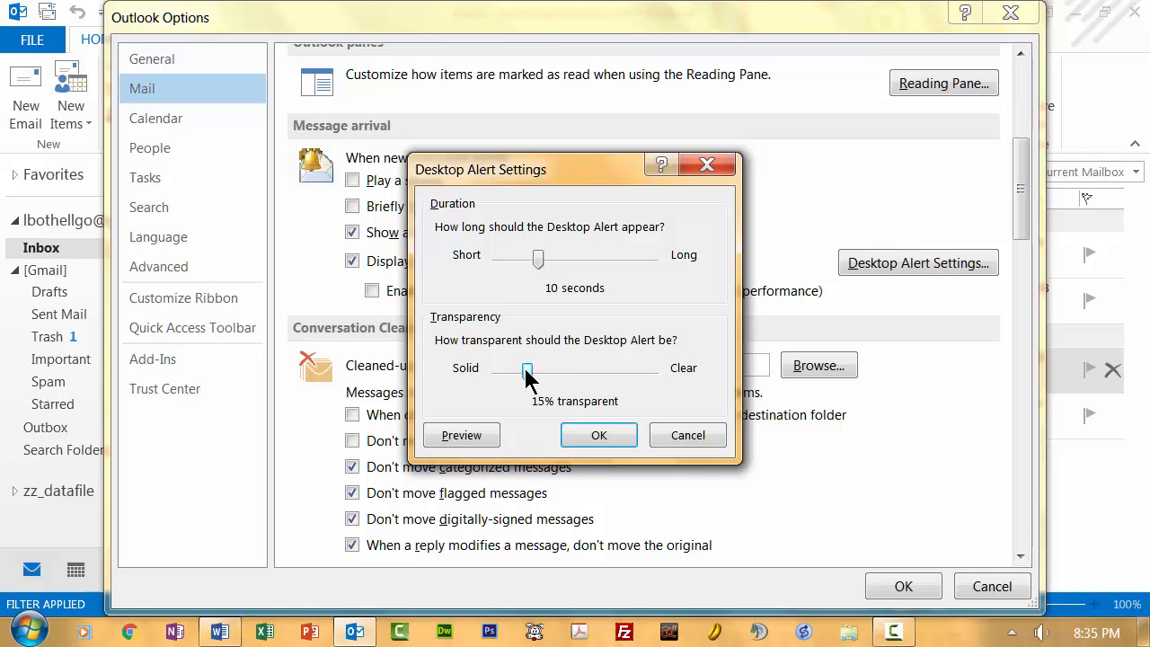
left_click(473, 440)
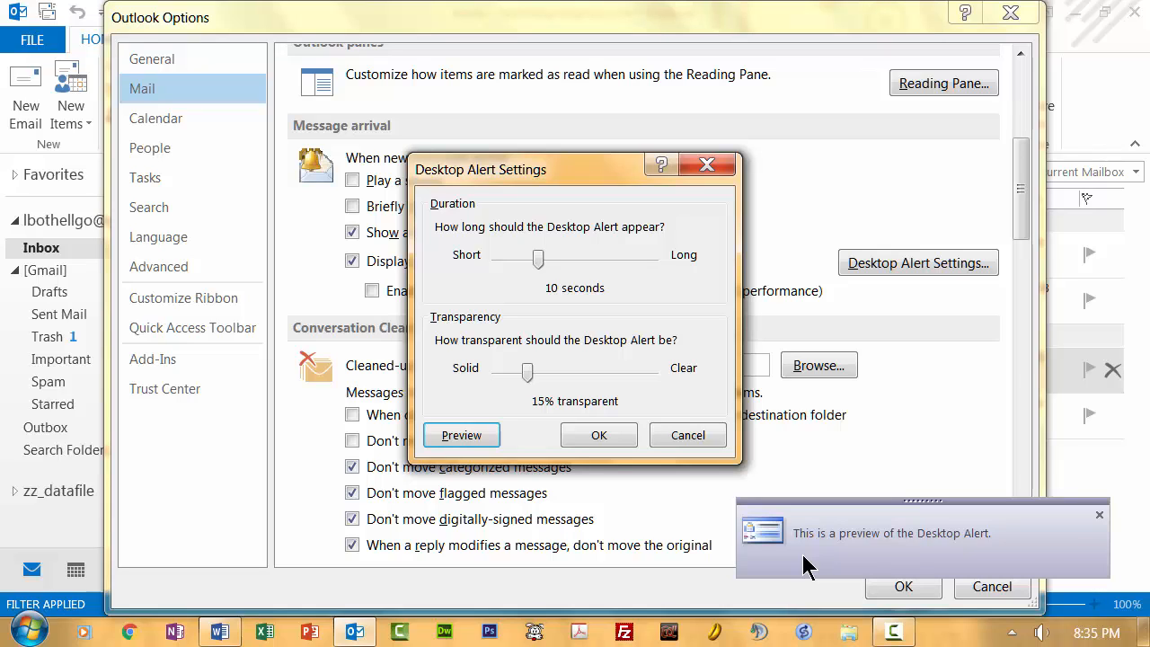
left_click(1100, 514)
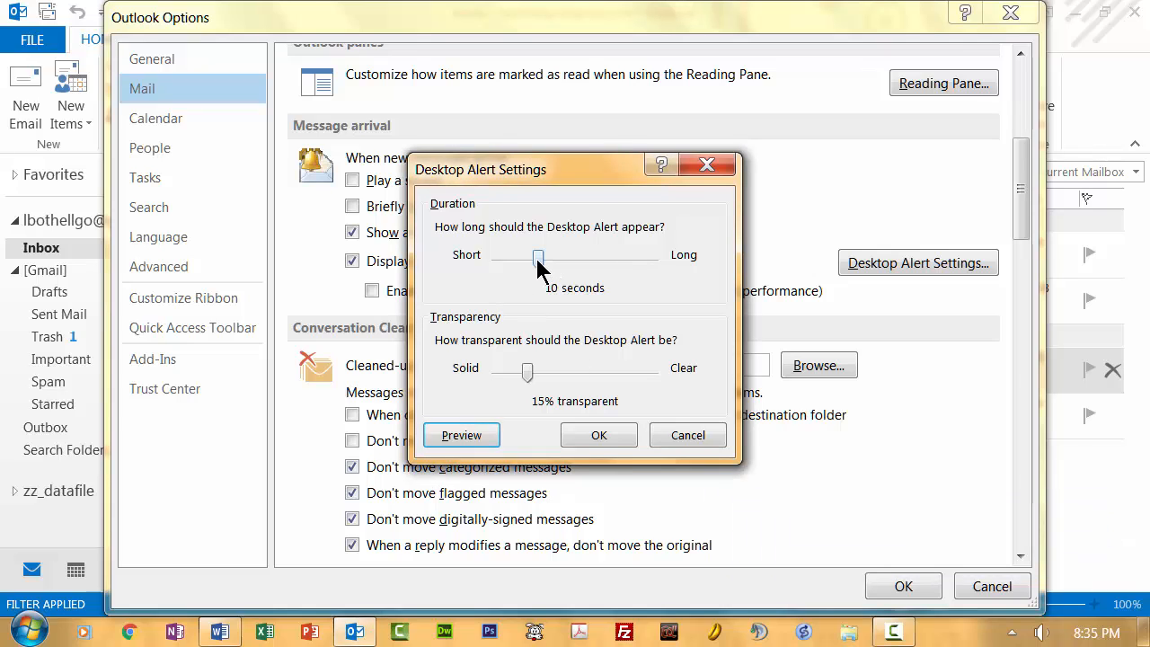
- Set the Desktop Alert duration to 5 seconds and its transparency to 35%, preview it, and accept the alert settings
left_click_drag(538, 258, 504, 256)
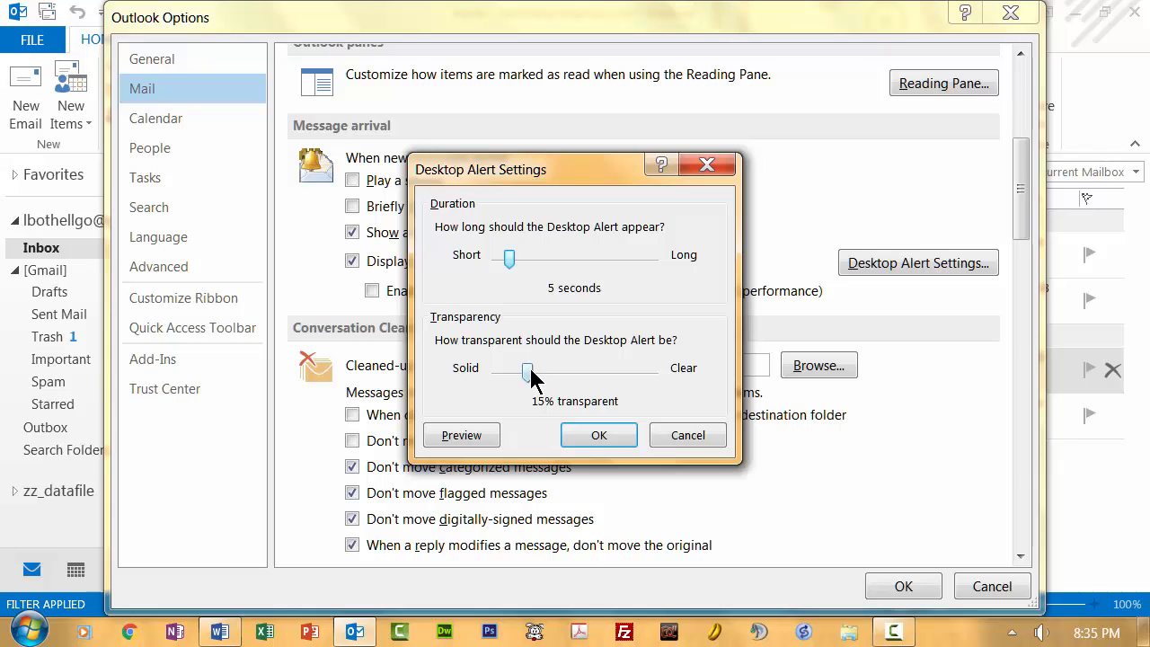
left_click_drag(528, 372, 569, 383)
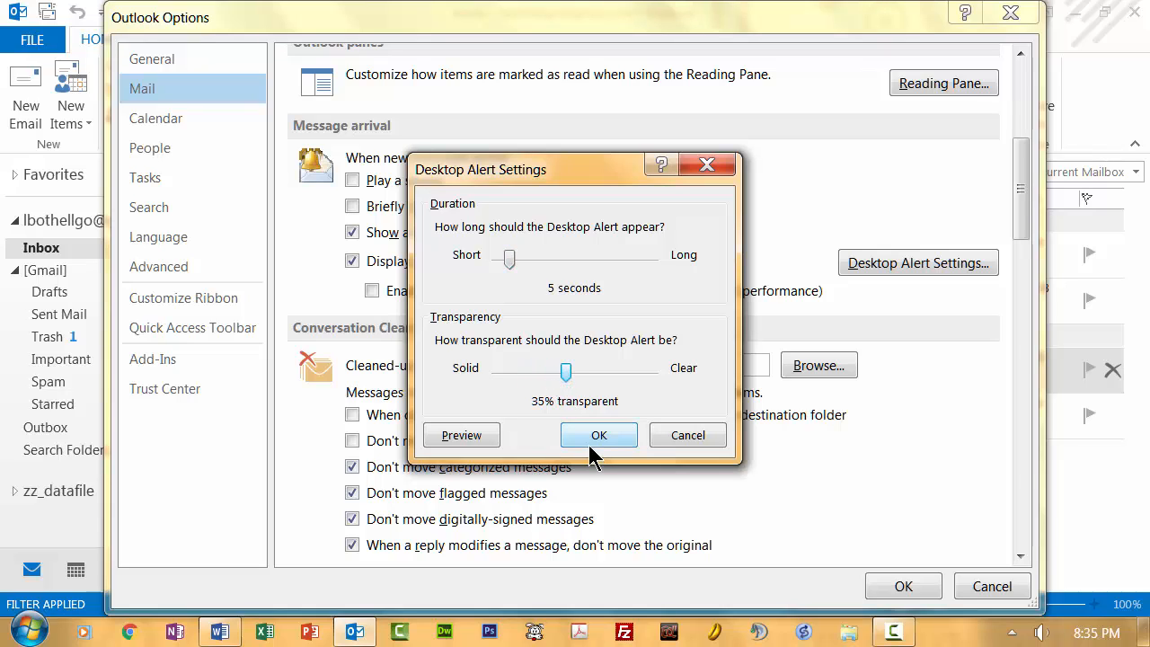
left_click(449, 435)
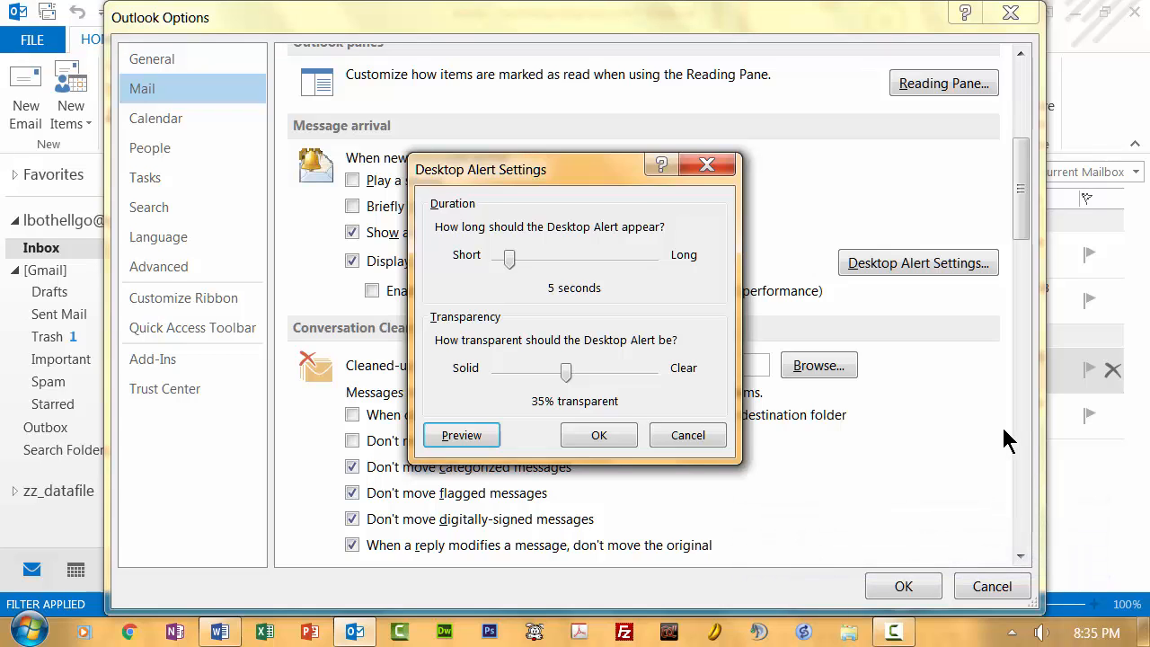
left_click(578, 435)
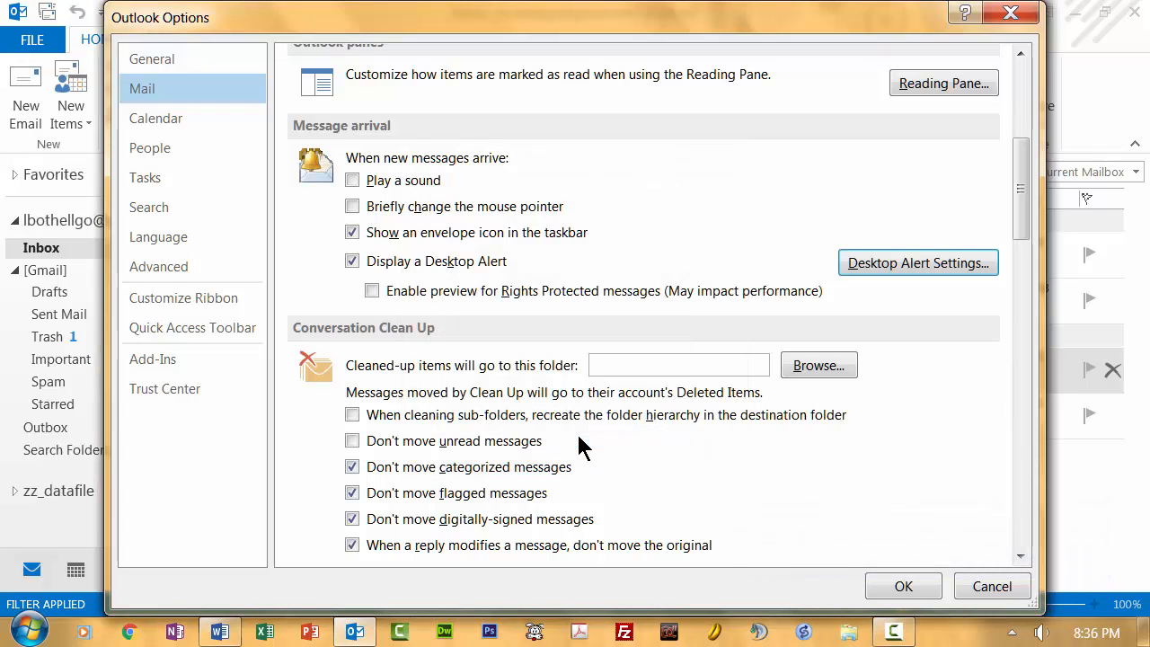
- Enable "Don't move unread messages" in the Conversation Clean Up options
left_click_drag(1025, 196, 1025, 215)
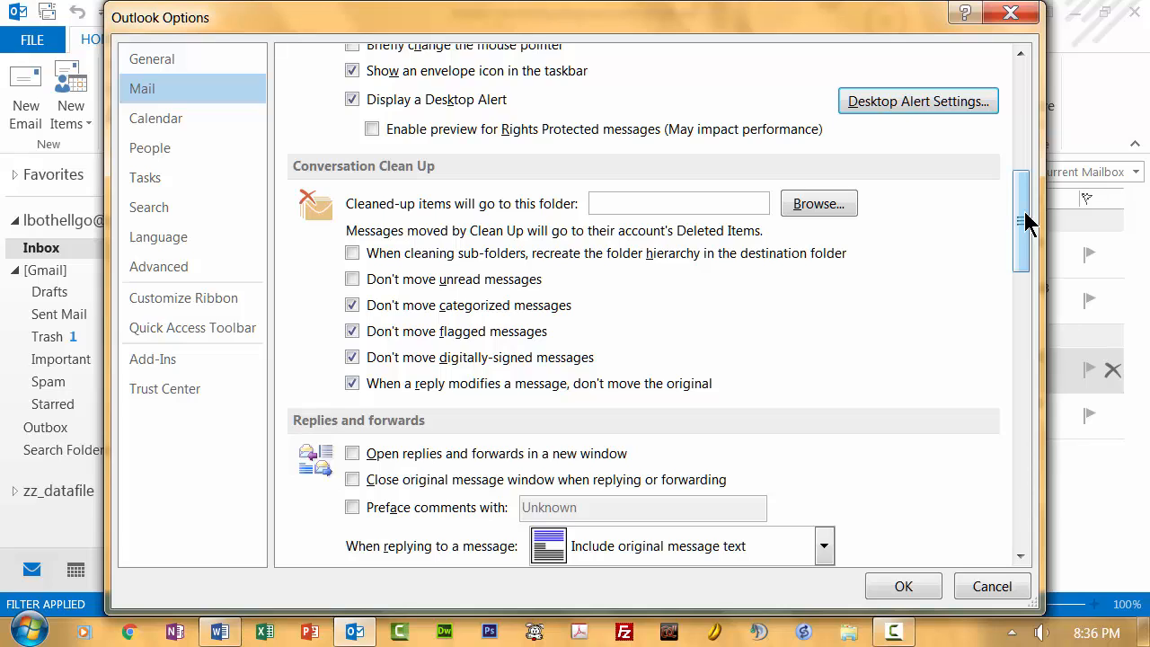
left_click_drag(1025, 224, 1021, 239)
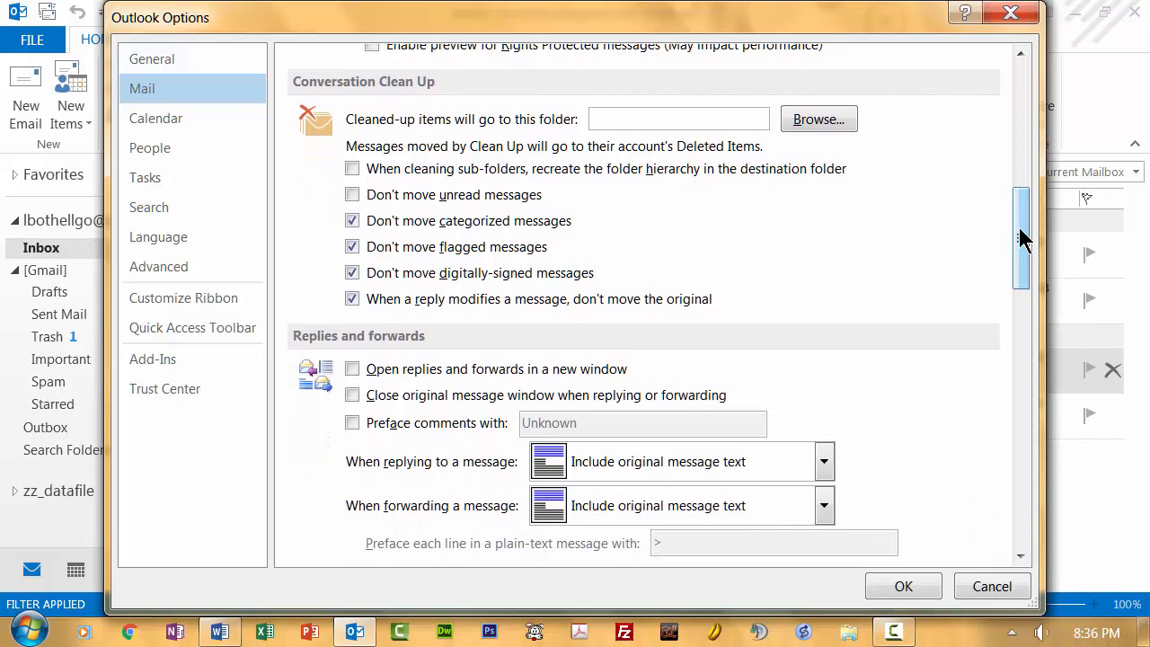
mouse_move(1022, 239)
left_mouse_down()
mouse_move(1023, 281)
mouse_move(1021, 239)
left_mouse_up()
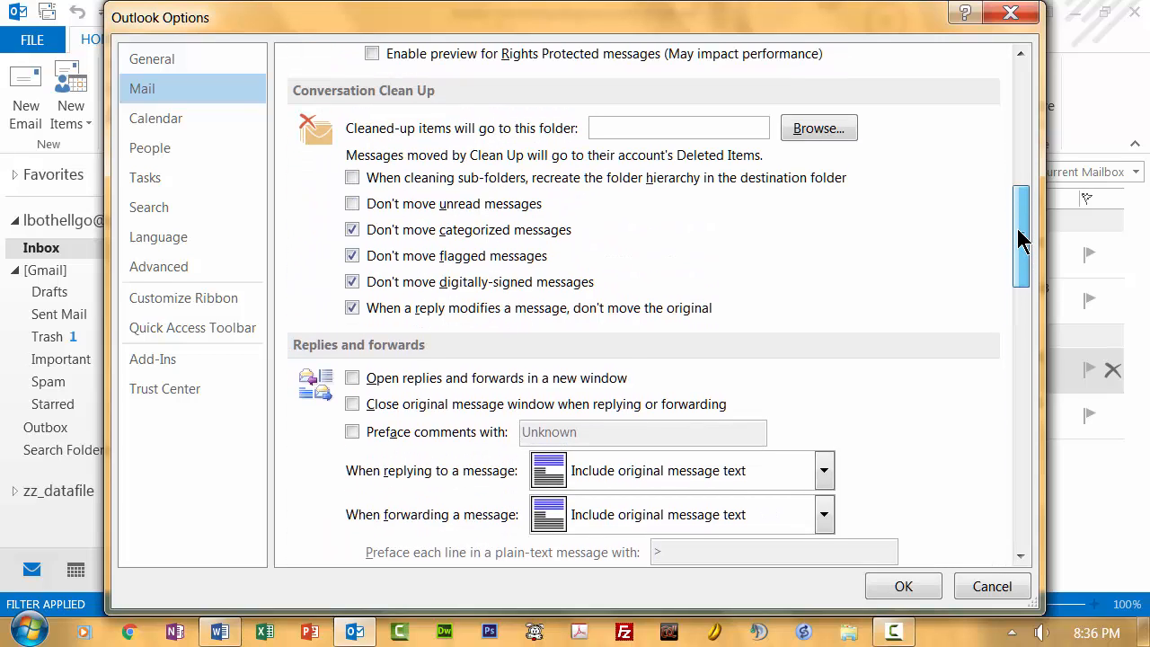
left_click(350, 203)
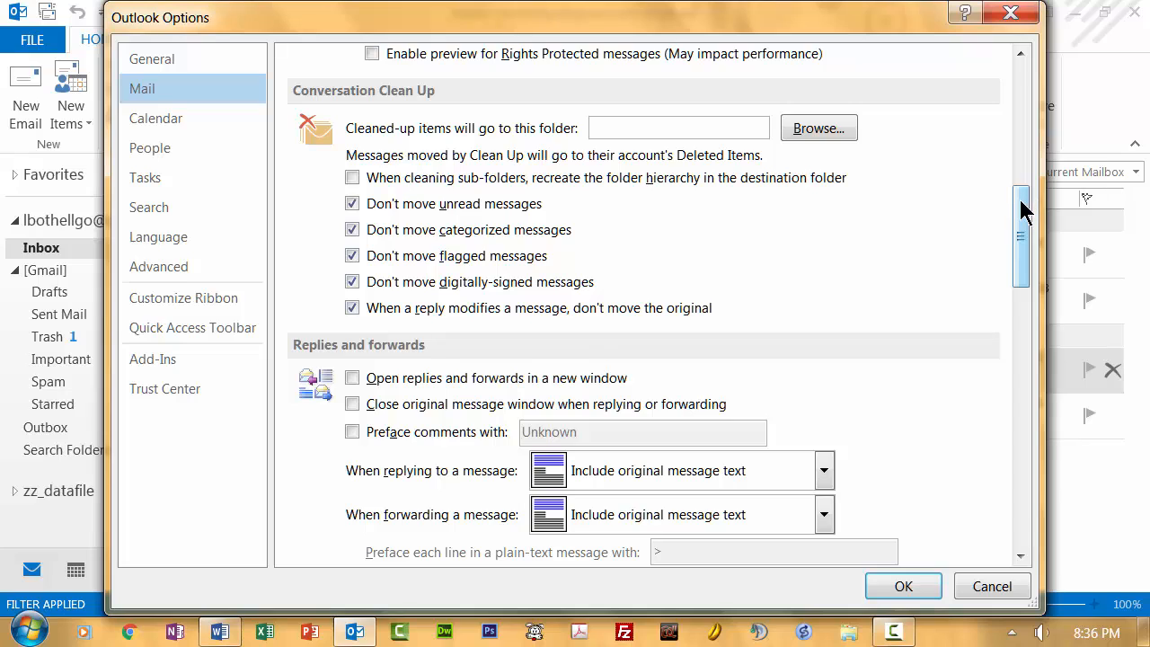
- Set both replying to and forwarding a message to "Include and indent original message text"
left_click_drag(1022, 208, 1022, 255)
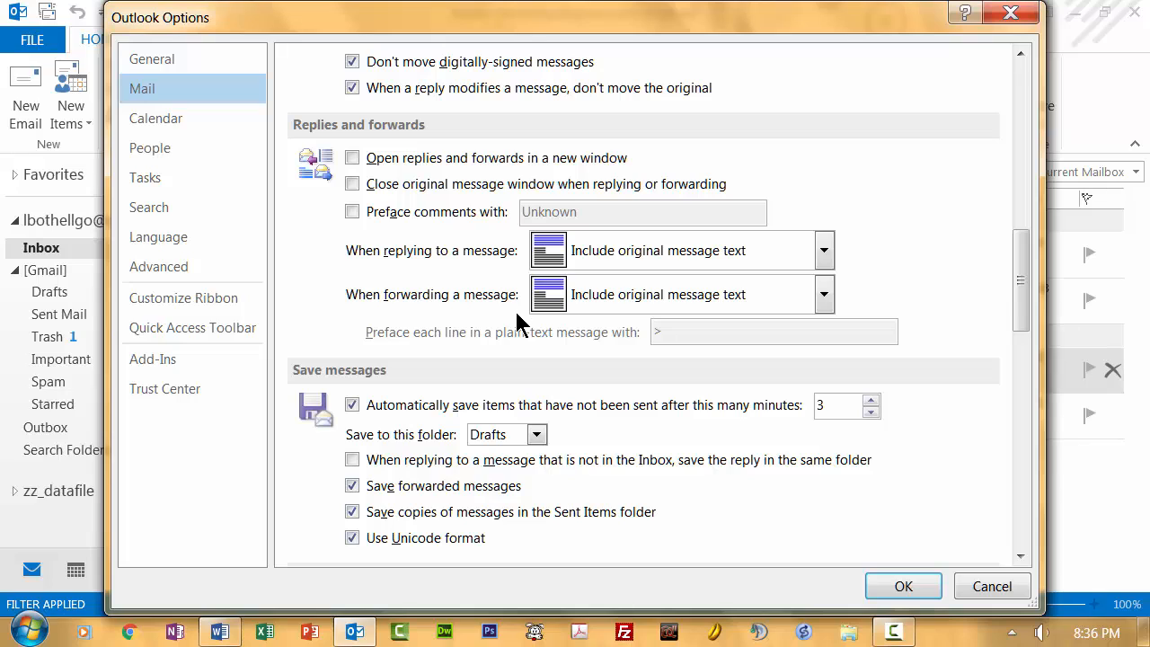
left_click(823, 253)
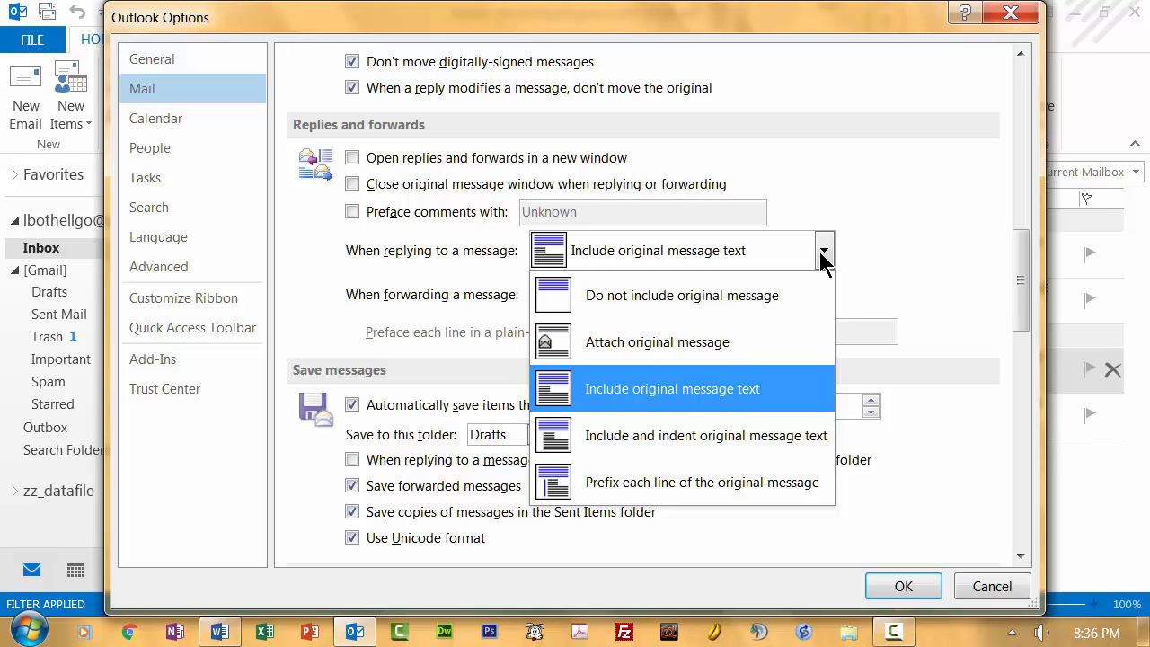
left_click(676, 440)
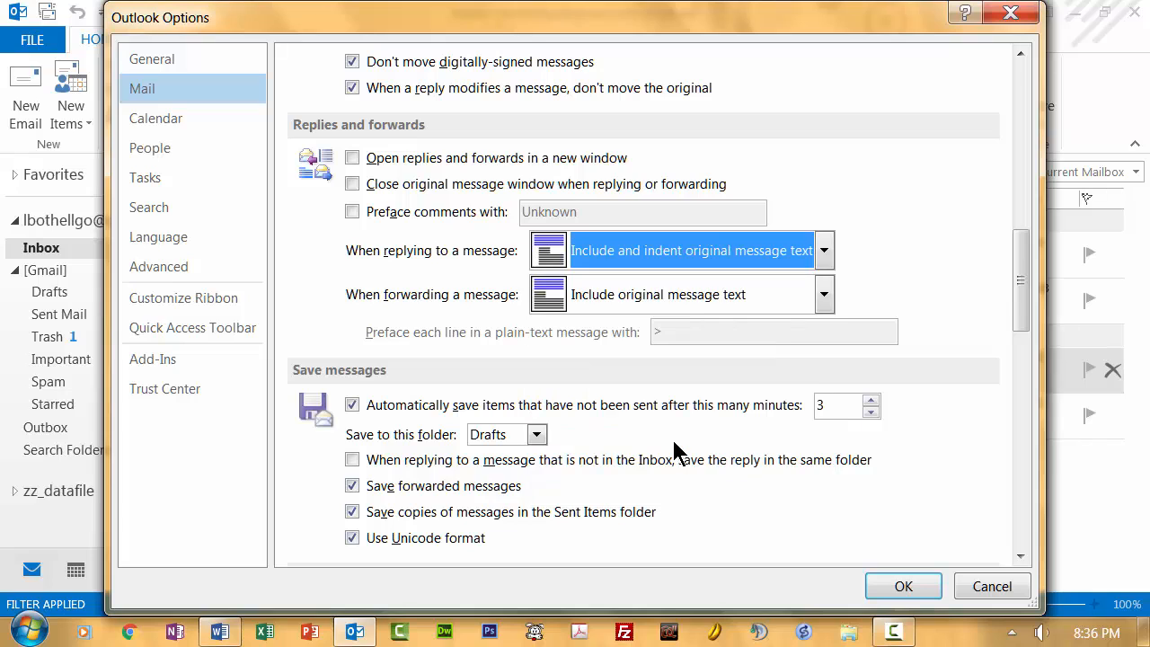
left_click(824, 296)
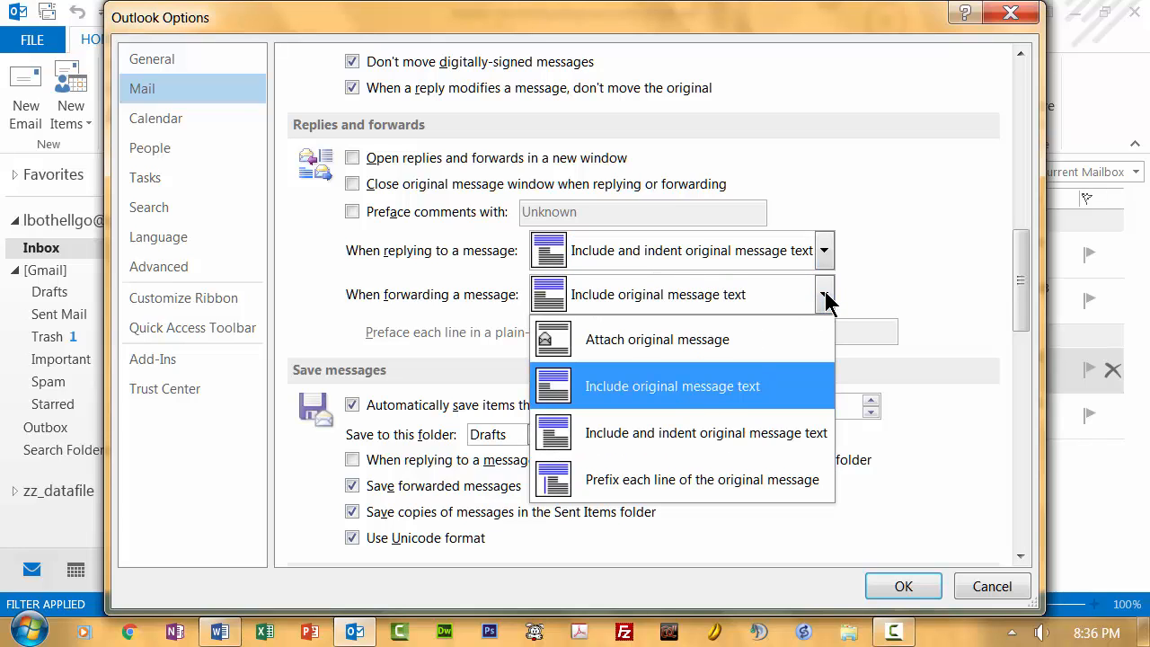
left_click(716, 441)
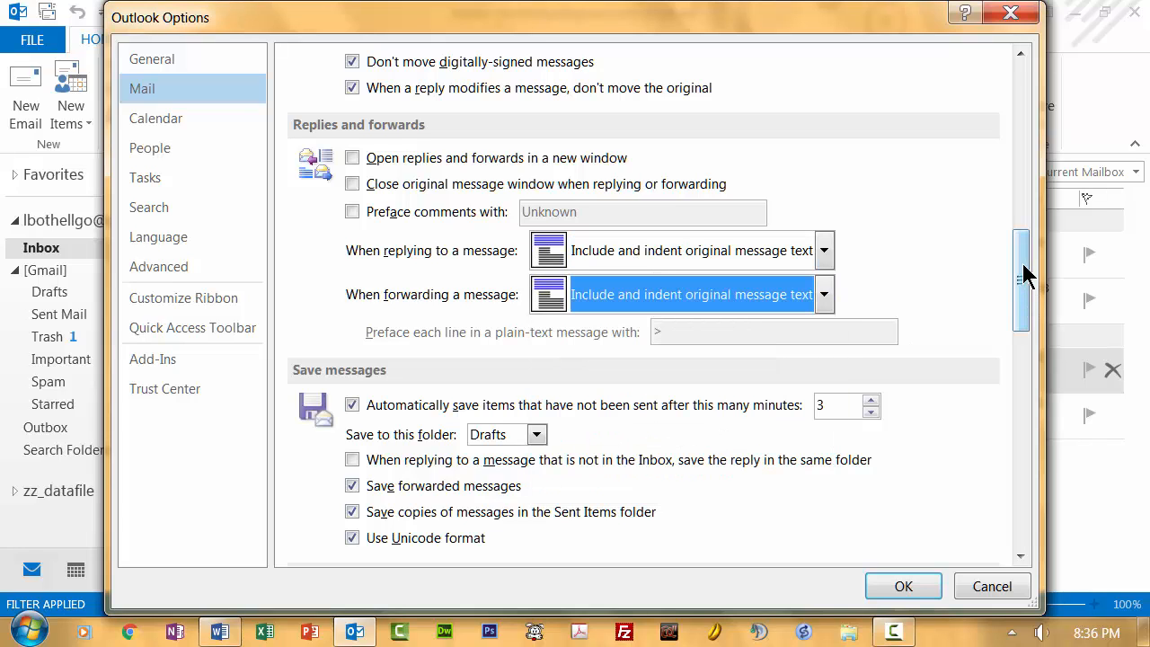
- Set unsent items to save automatically after 2 minutes
left_click_drag(1024, 276, 1019, 321)
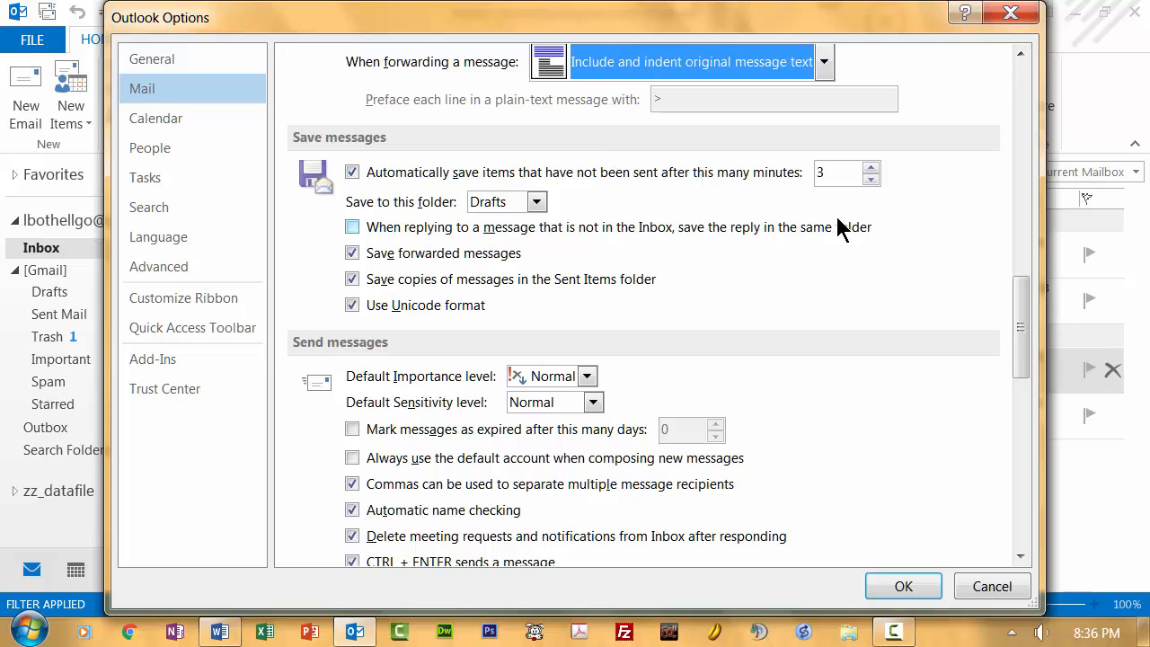
double_click(828, 173)
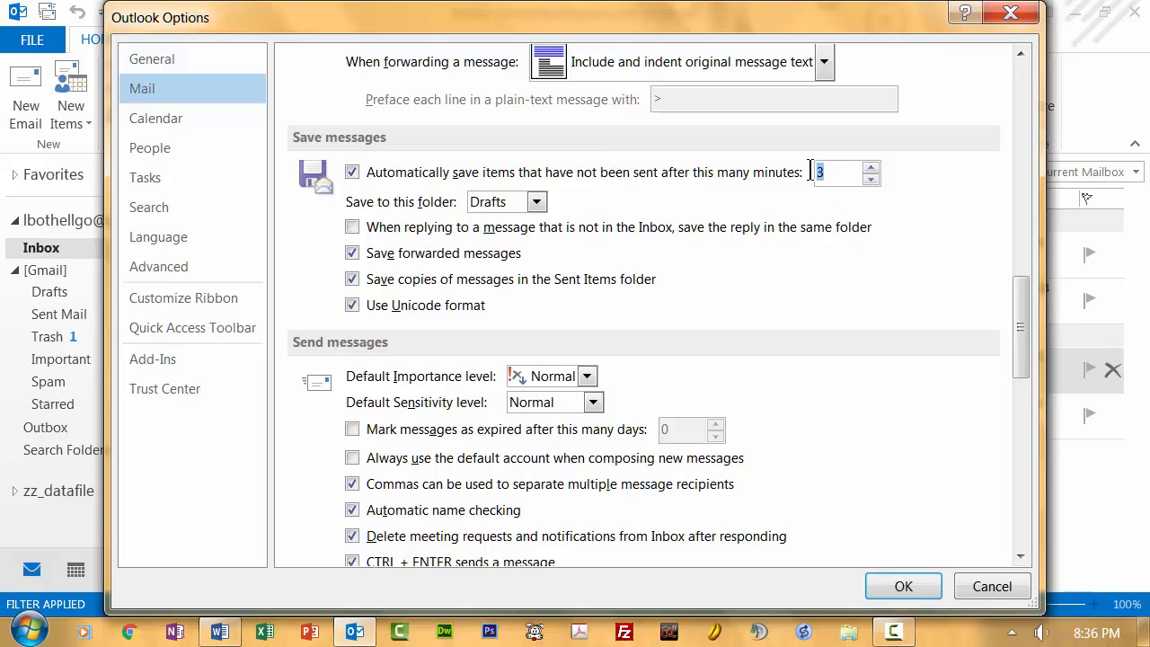
type("2")
- Review the default importance and sensitivity choices for sent messages, and save the changed Outlook options
left_click_drag(1027, 318, 1023, 351)
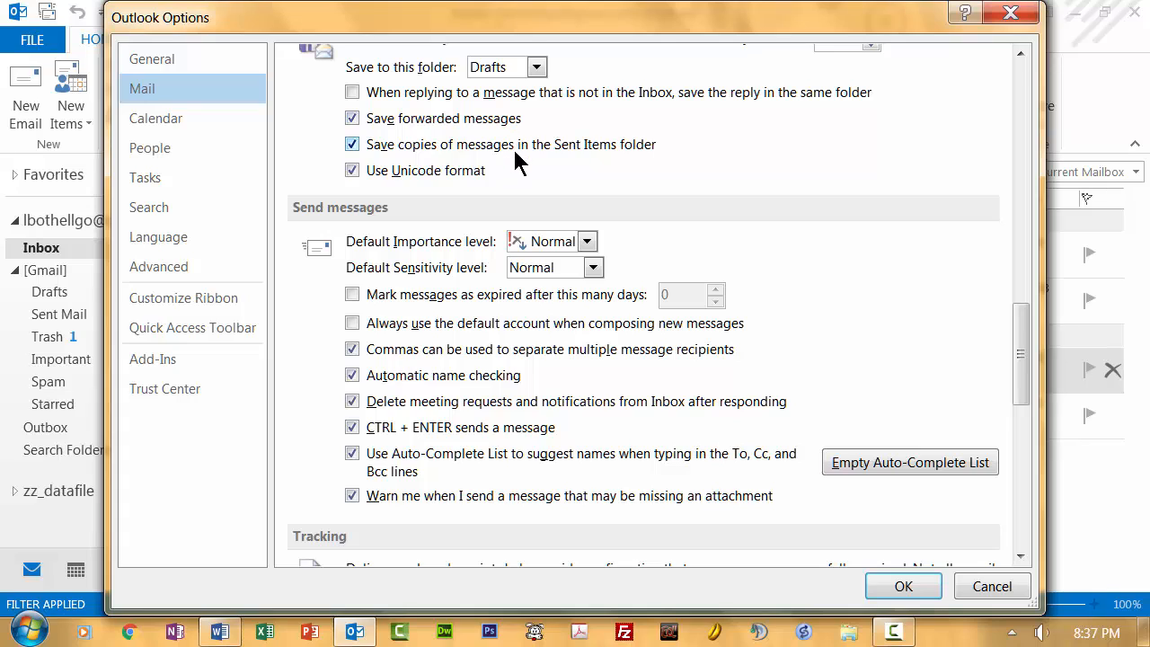
left_click(587, 243)
left_click(589, 248)
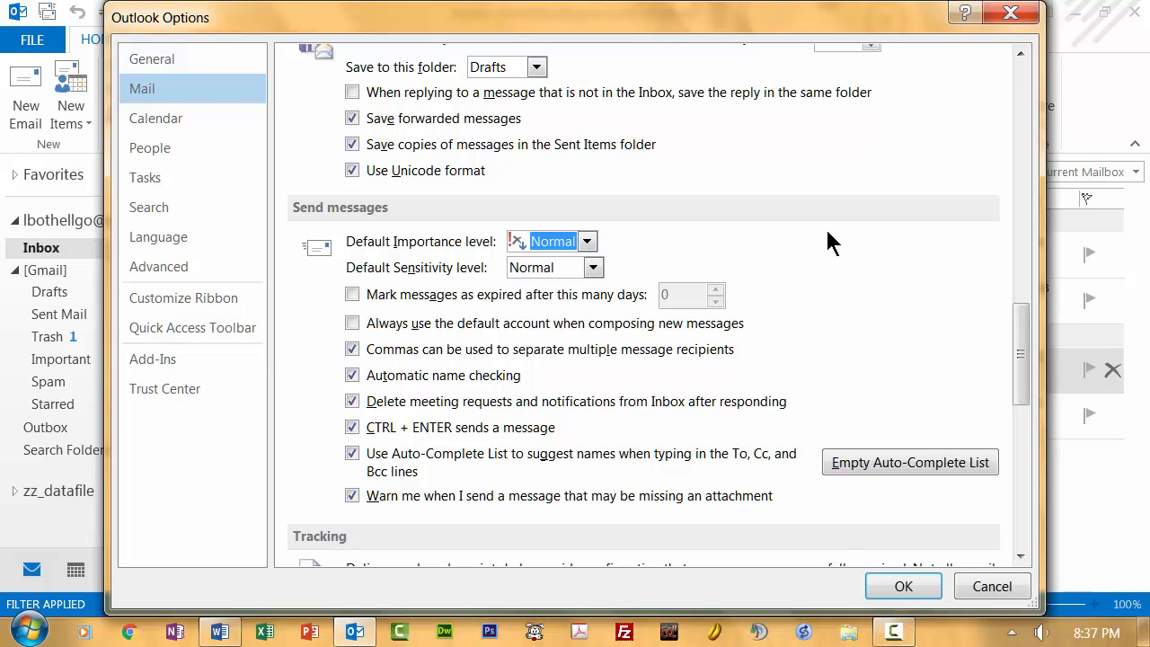
left_click(593, 267)
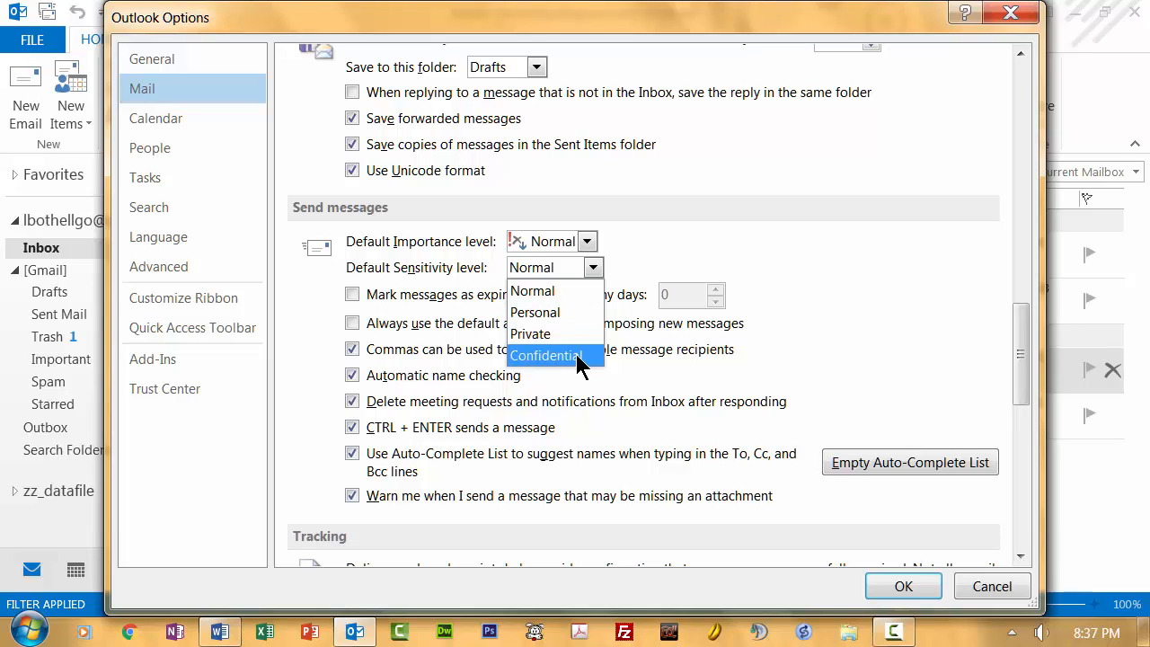
left_click(798, 251)
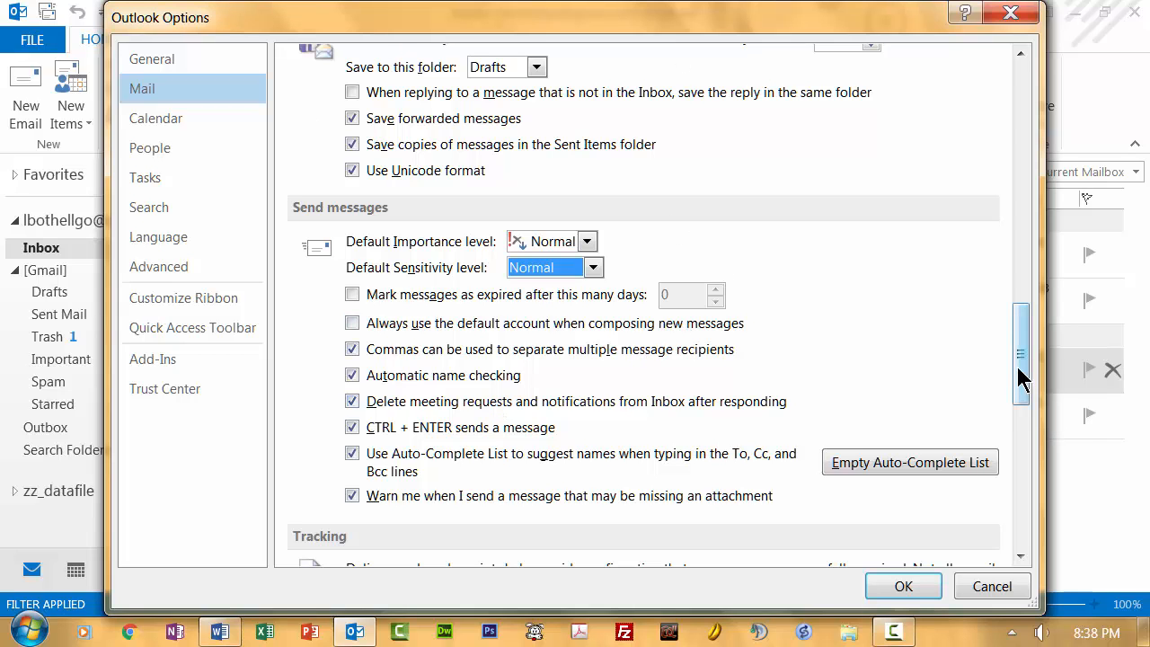
left_click(899, 586)
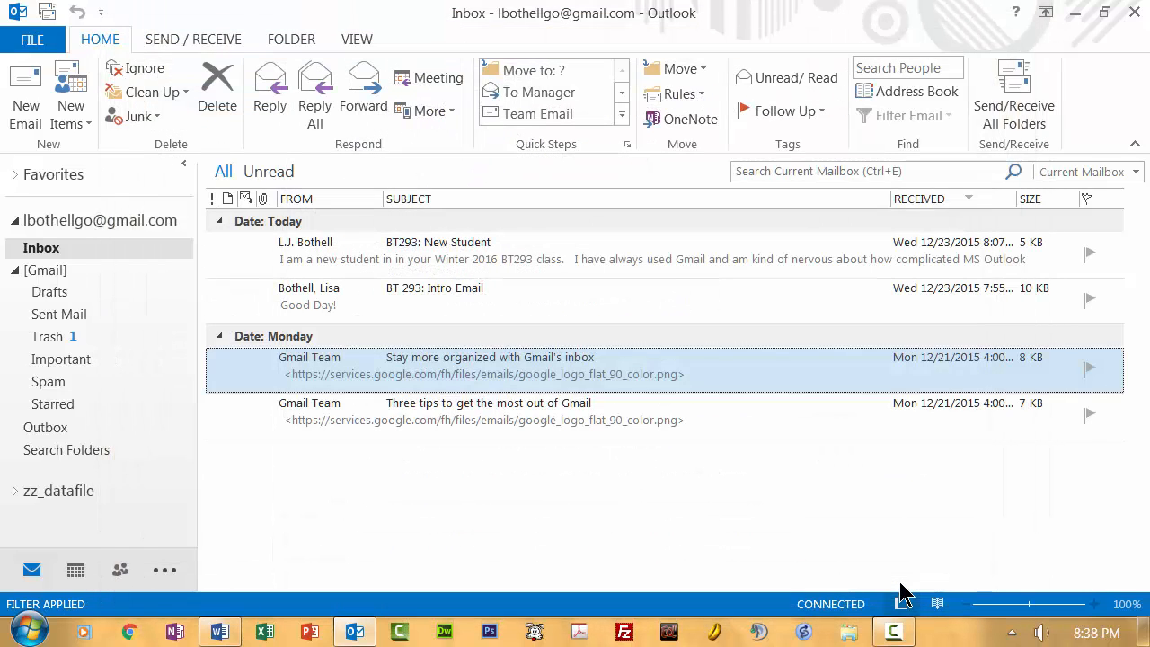
- Reopen the Mail options, review the Tracking, Message format and Other settings, and accept the options
left_click(33, 40)
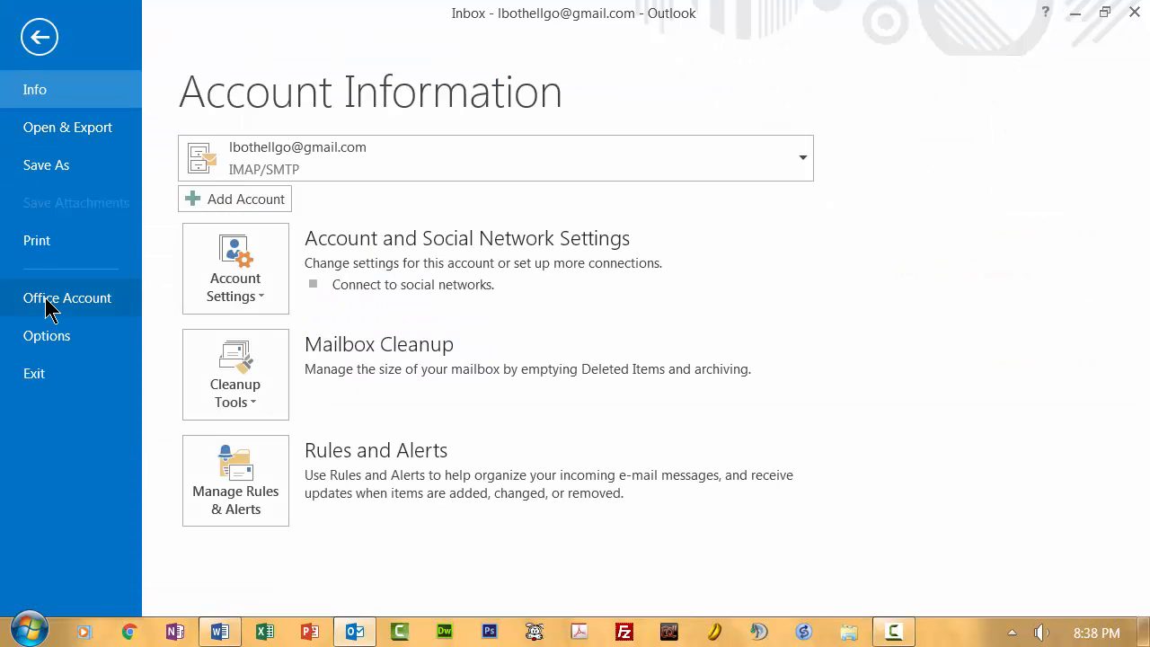
left_click(48, 339)
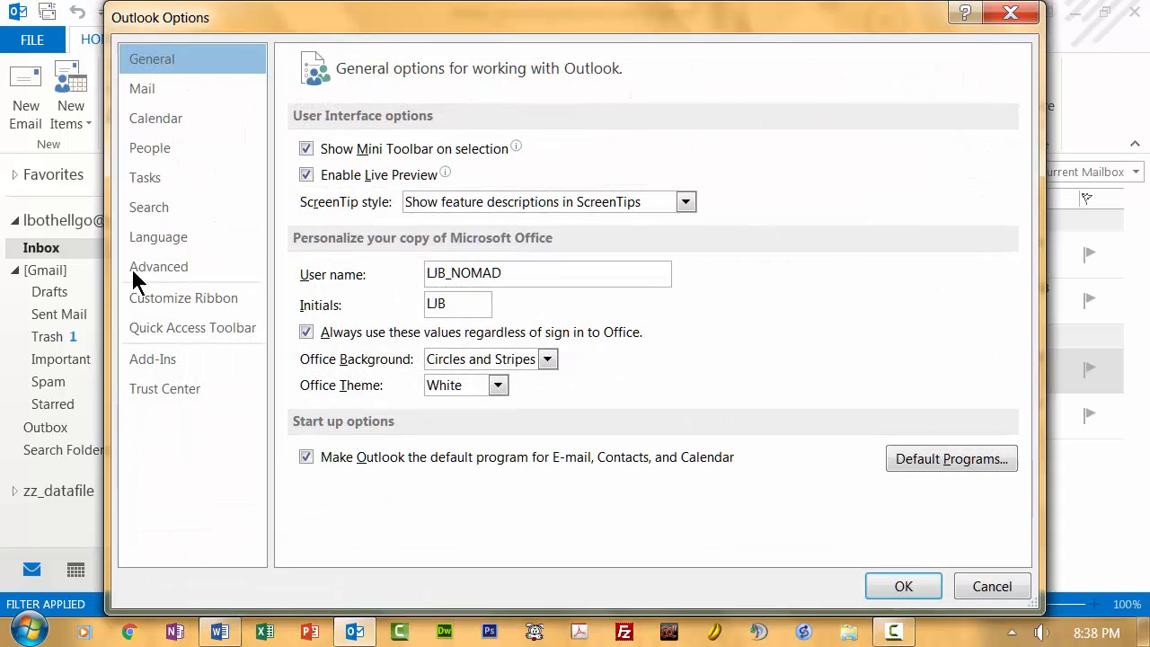
left_click(155, 86)
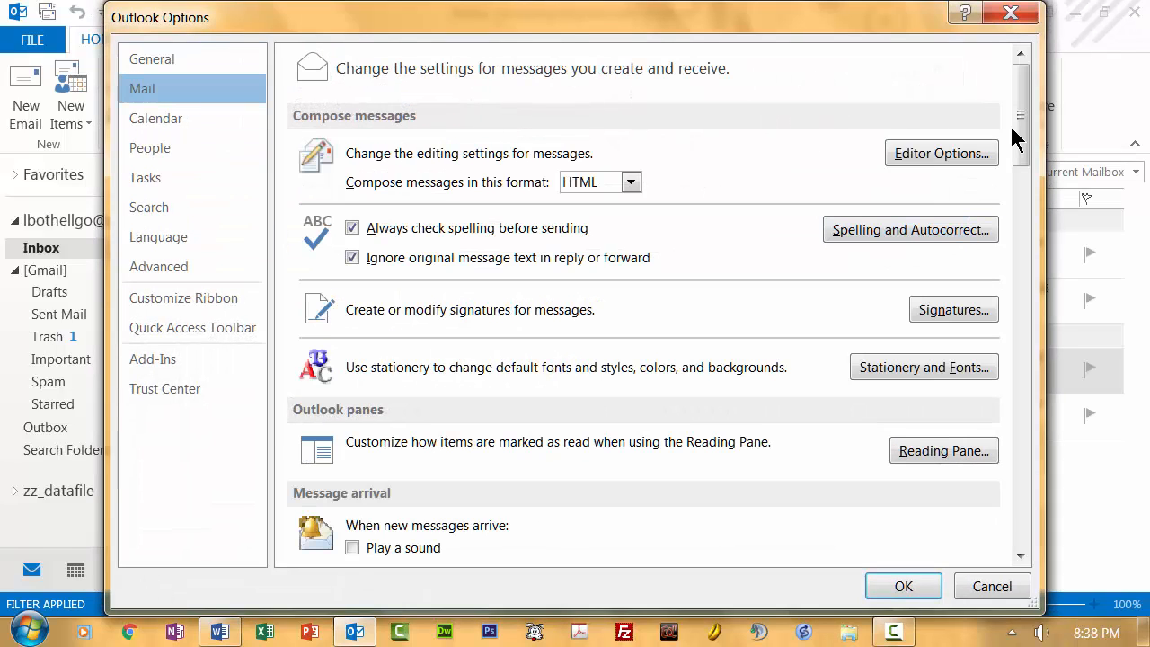
left_click_drag(1017, 135, 1021, 442)
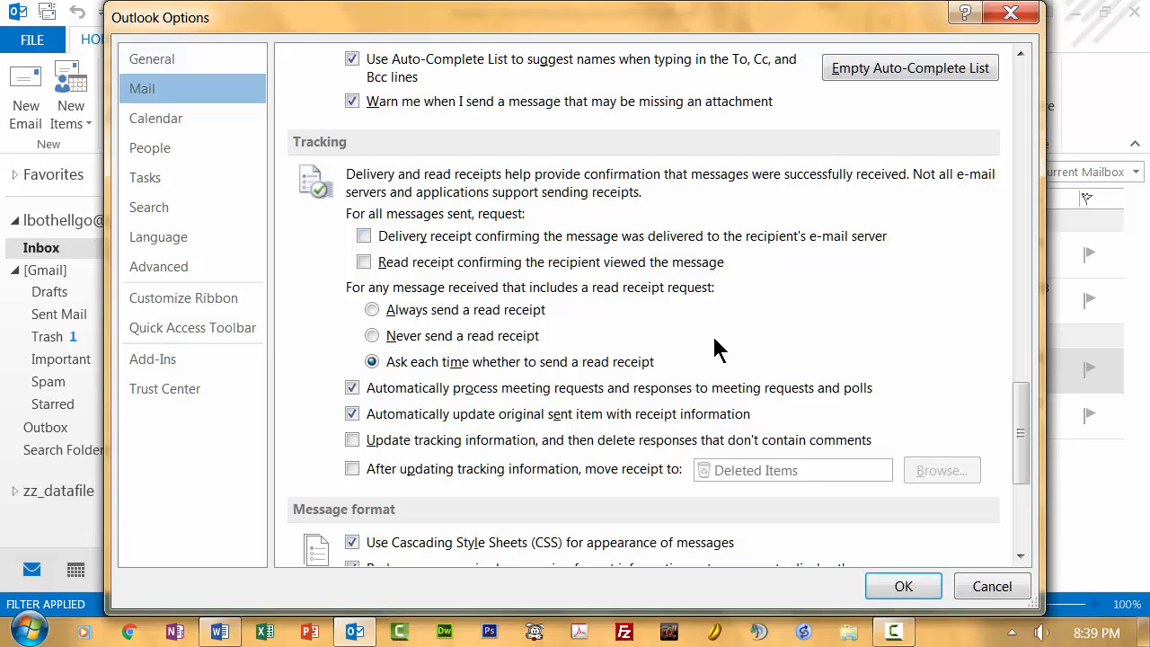
left_click_drag(1024, 431, 1018, 503)
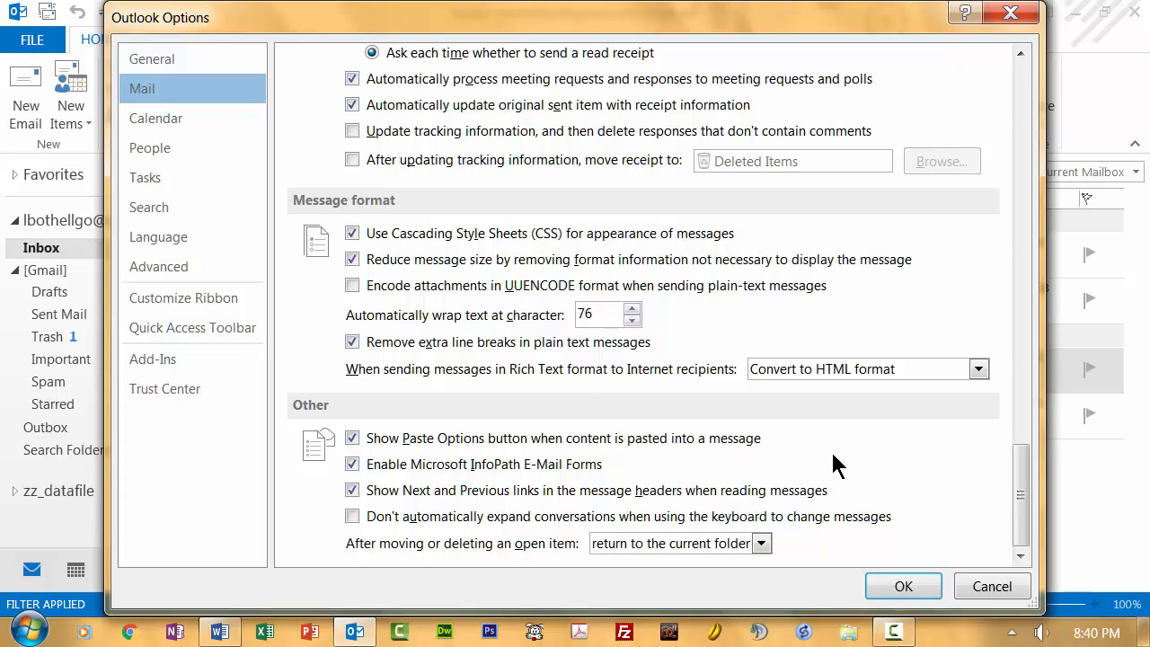
left_click(899, 586)
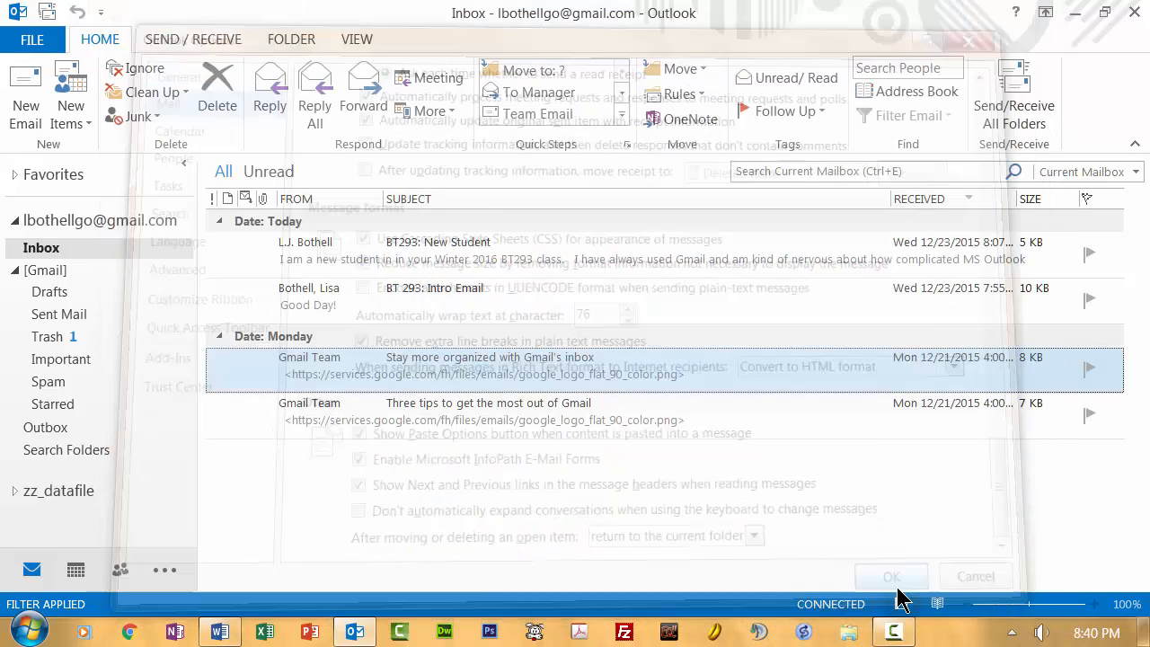